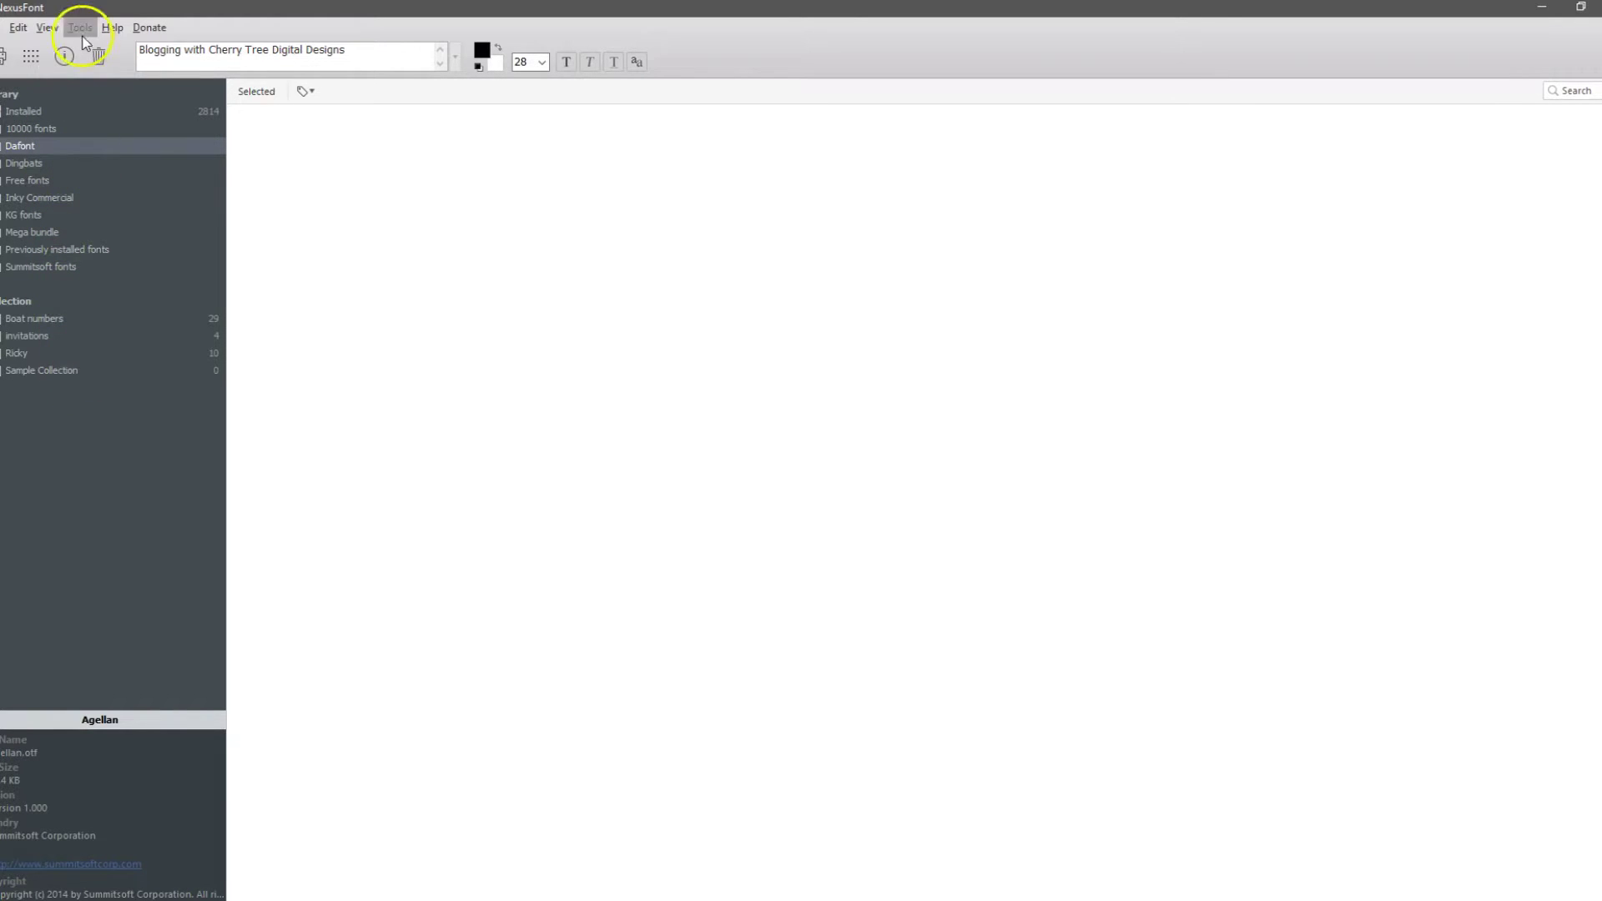
- Dismiss the Library menu and open File Explorer on the Windows (C:) drive beside NexusFont
{"action": "right_click", "coordinate": [93, 94]}
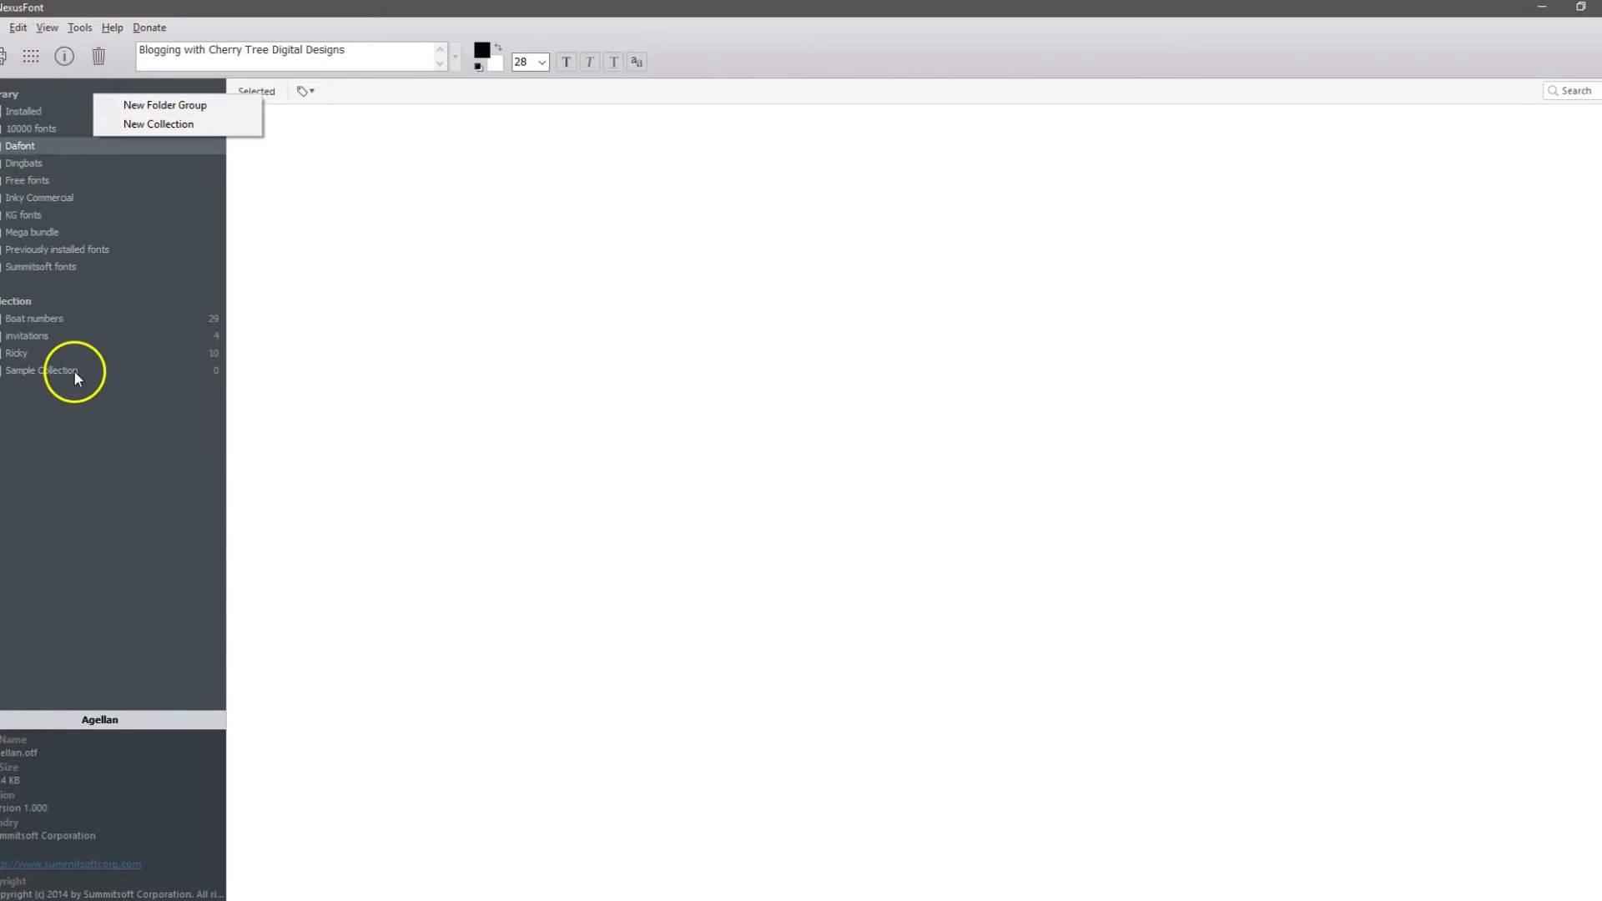
{"action": "left_click", "coordinate": [63, 84]}
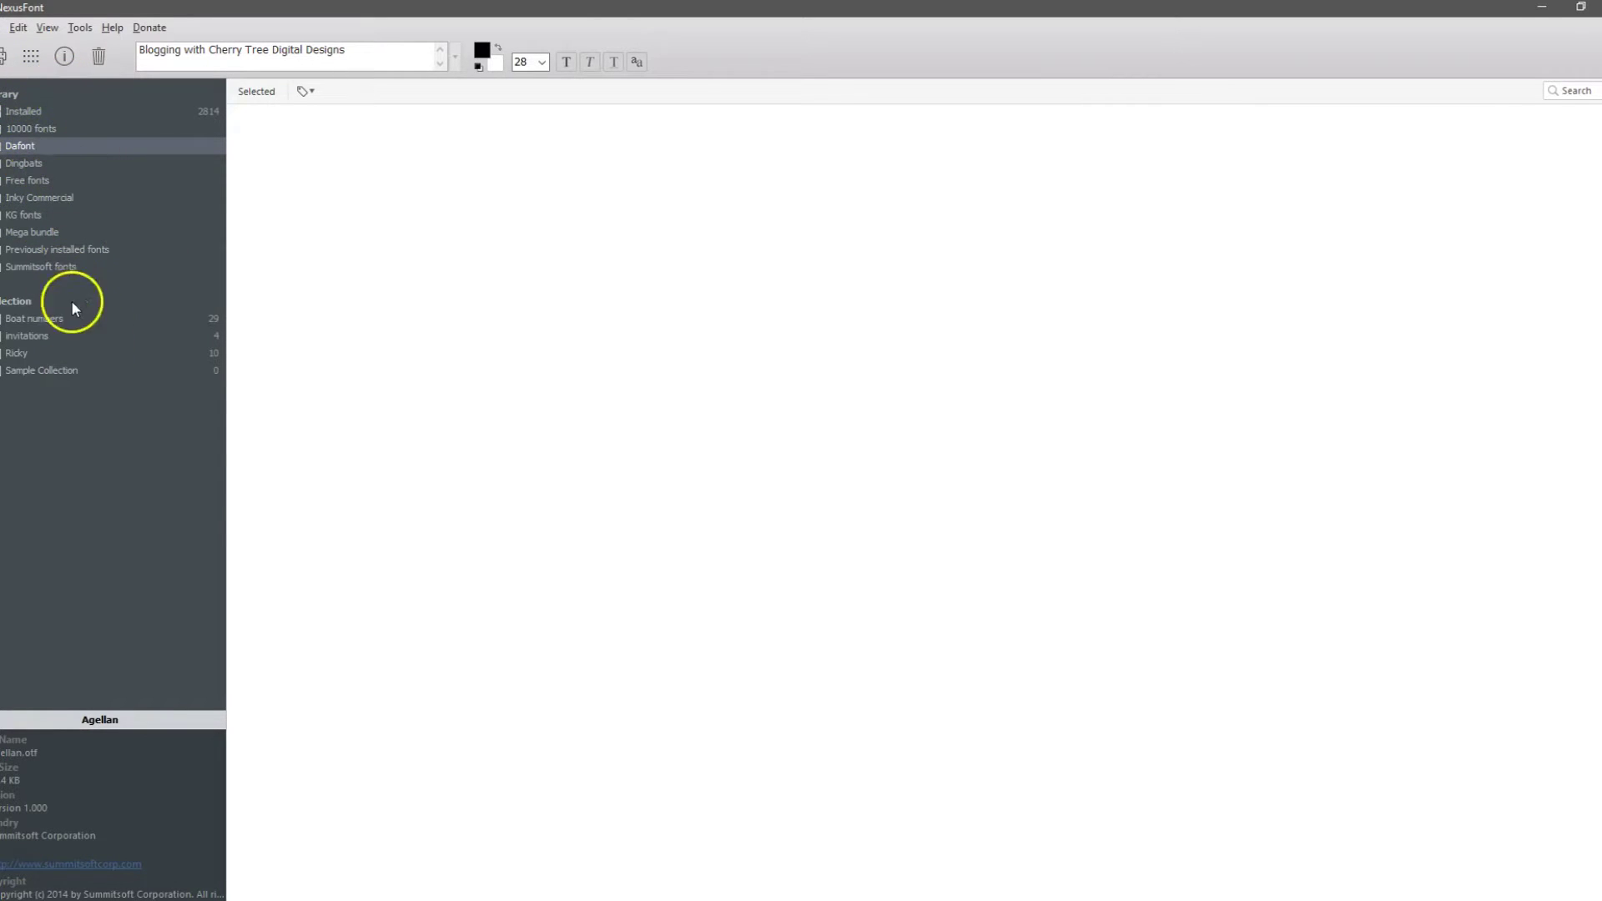
{"action": "left_click", "coordinate": [508, 897]}
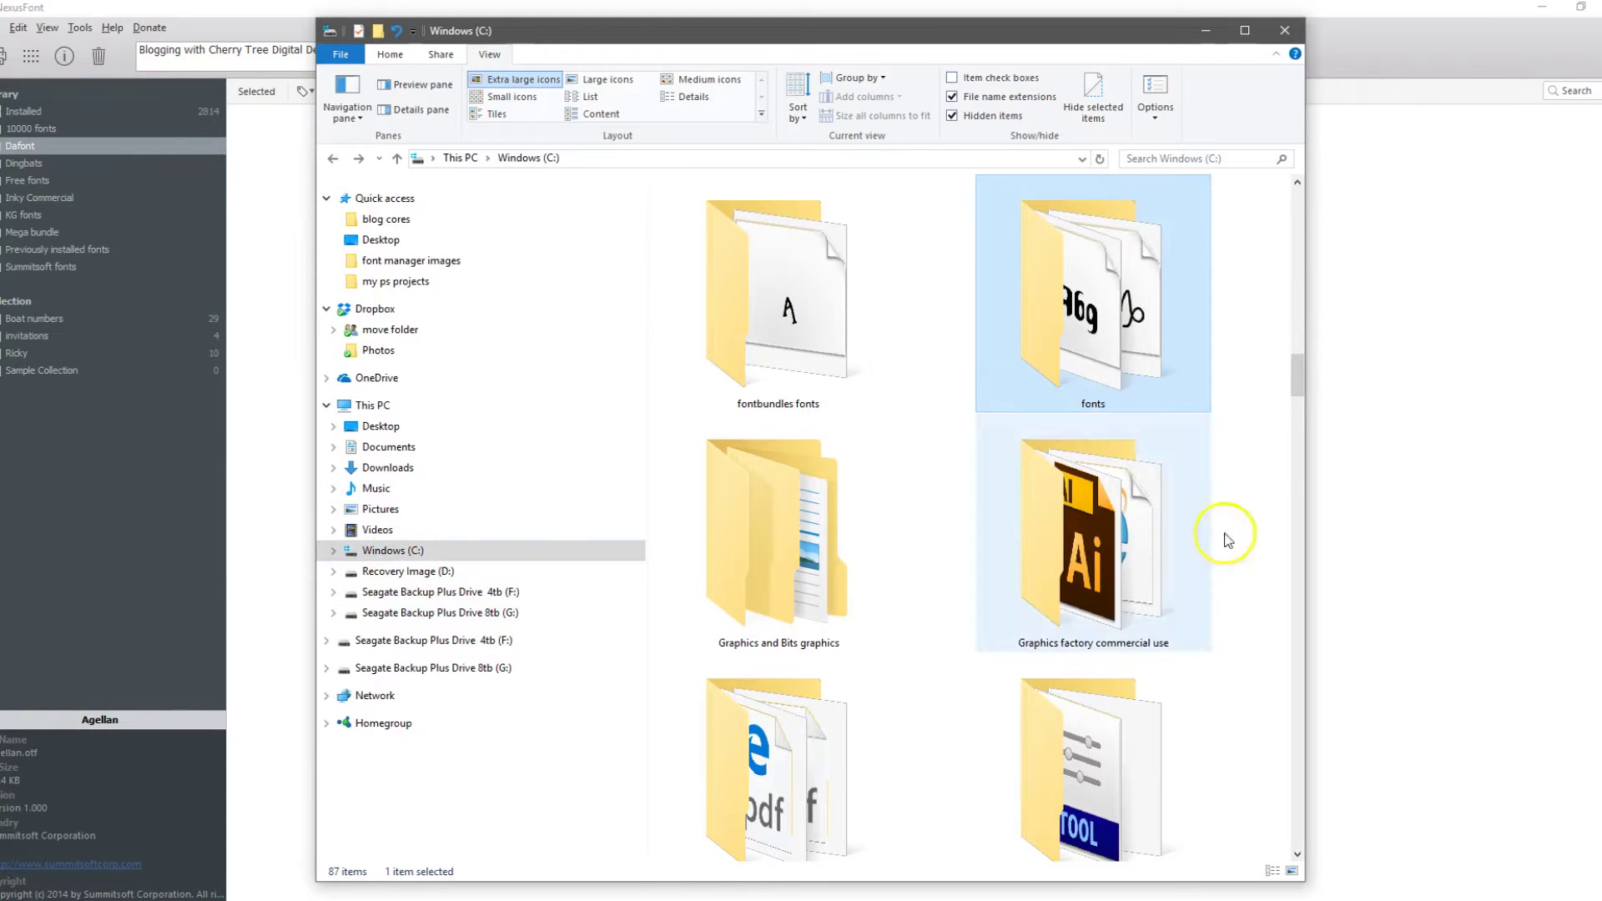
- Browse into C:\fonts\dafont and drag the mf_i_love_glitter folder toward NexusFont
{"action": "double_click", "coordinate": [1086, 293]}
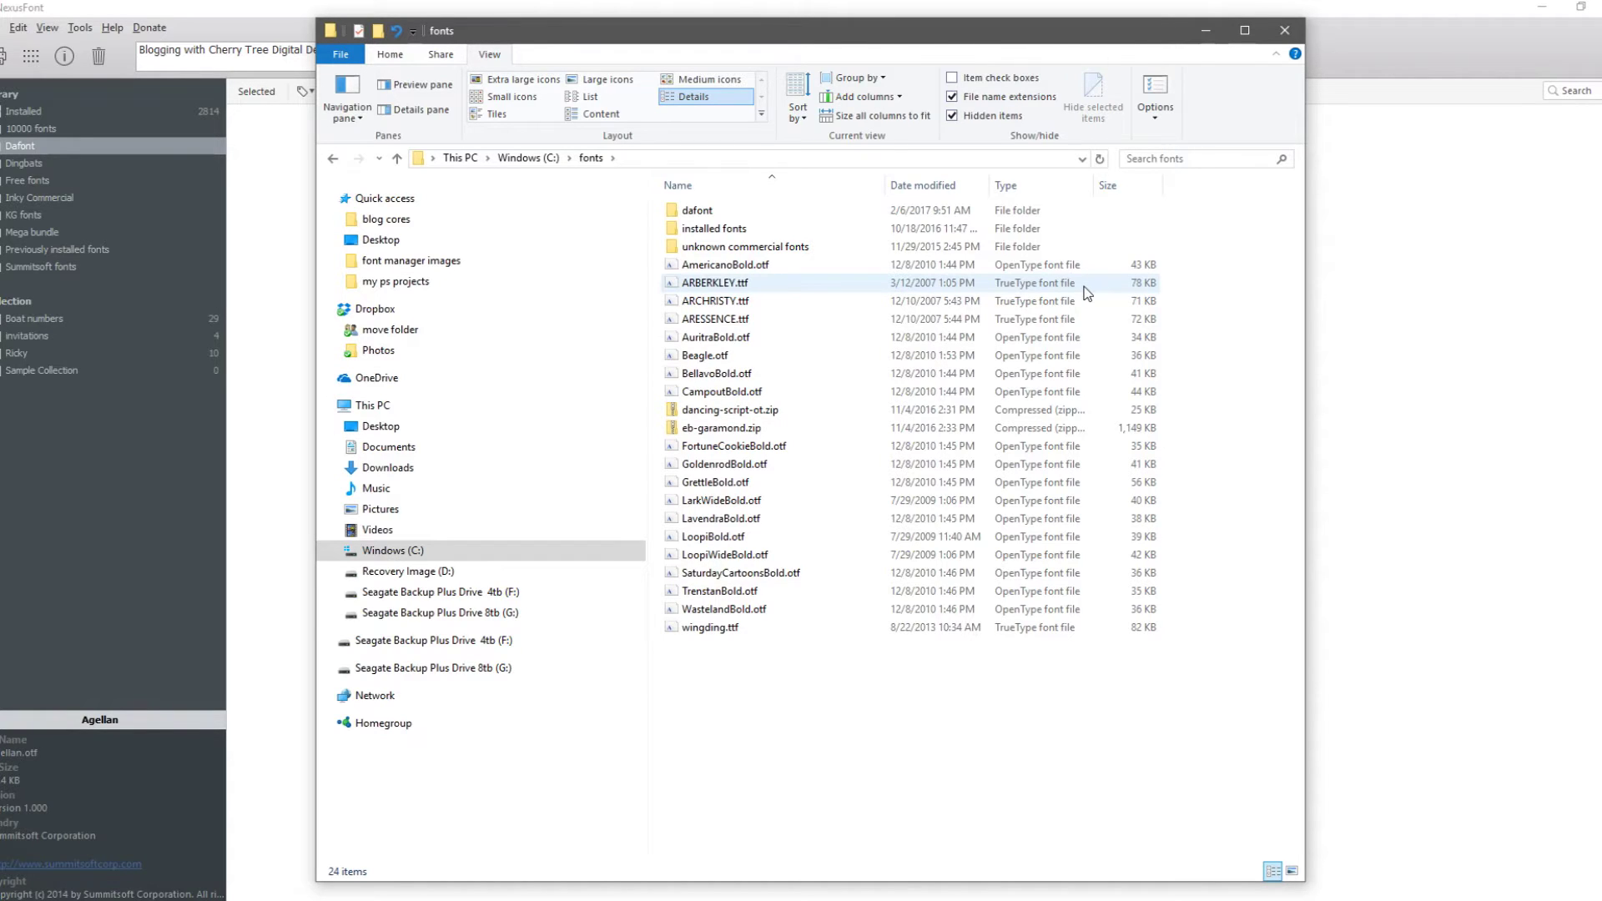
{"action": "left_click", "coordinate": [718, 214]}
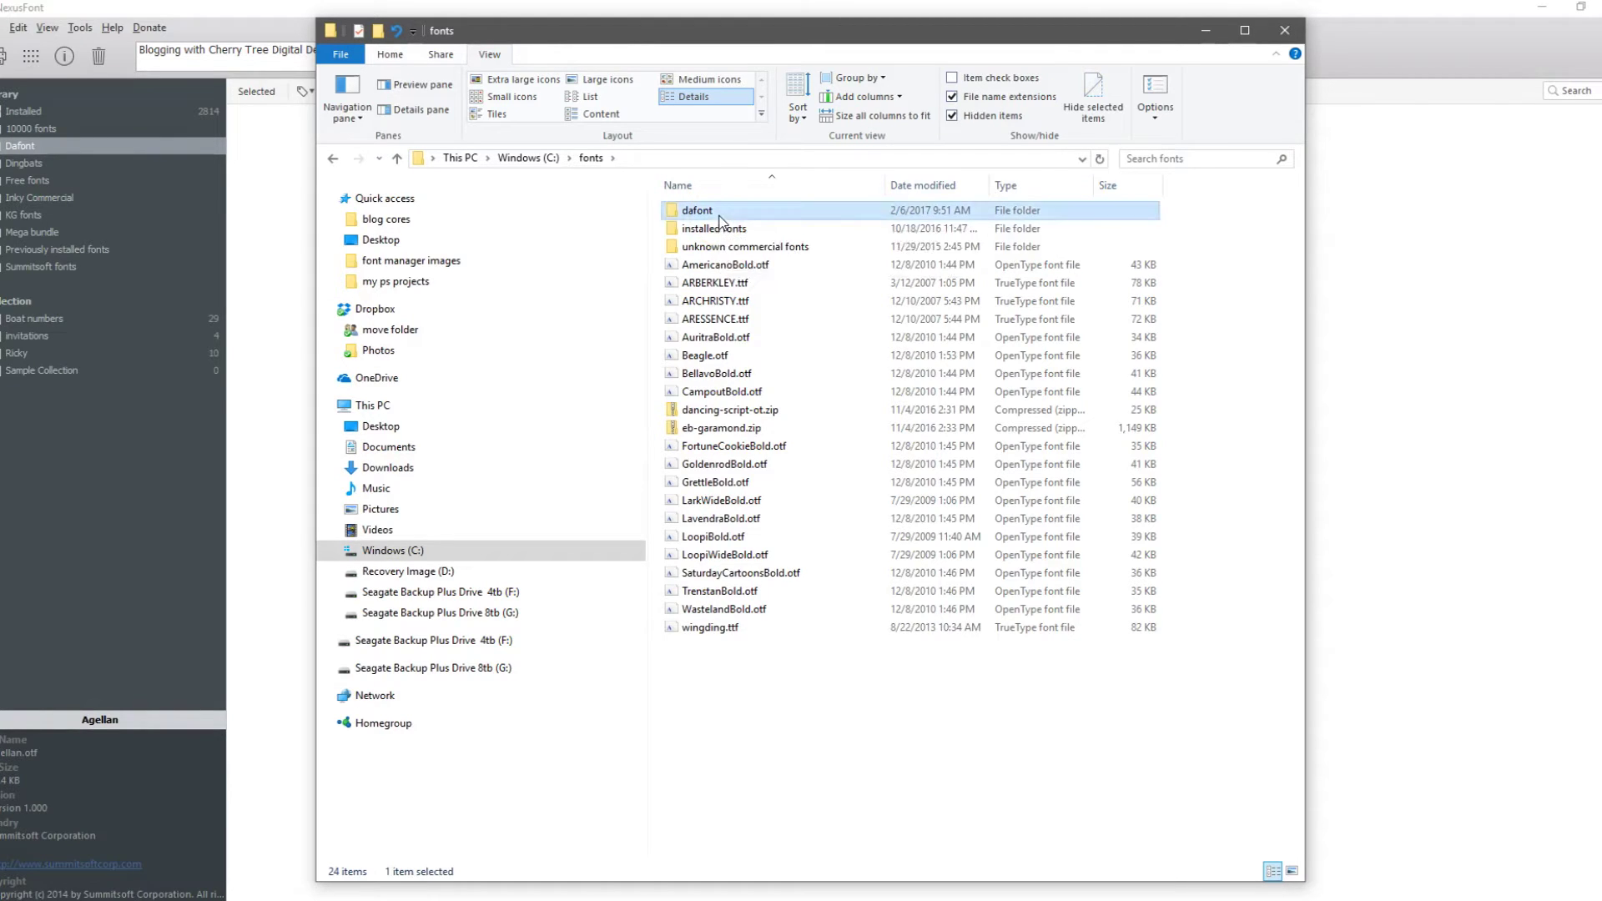
{"action": "double_click", "coordinate": [719, 214]}
{"action": "scroll", "coordinate": [812, 648], "scroll_direction": "down", "scroll_amount": 5}
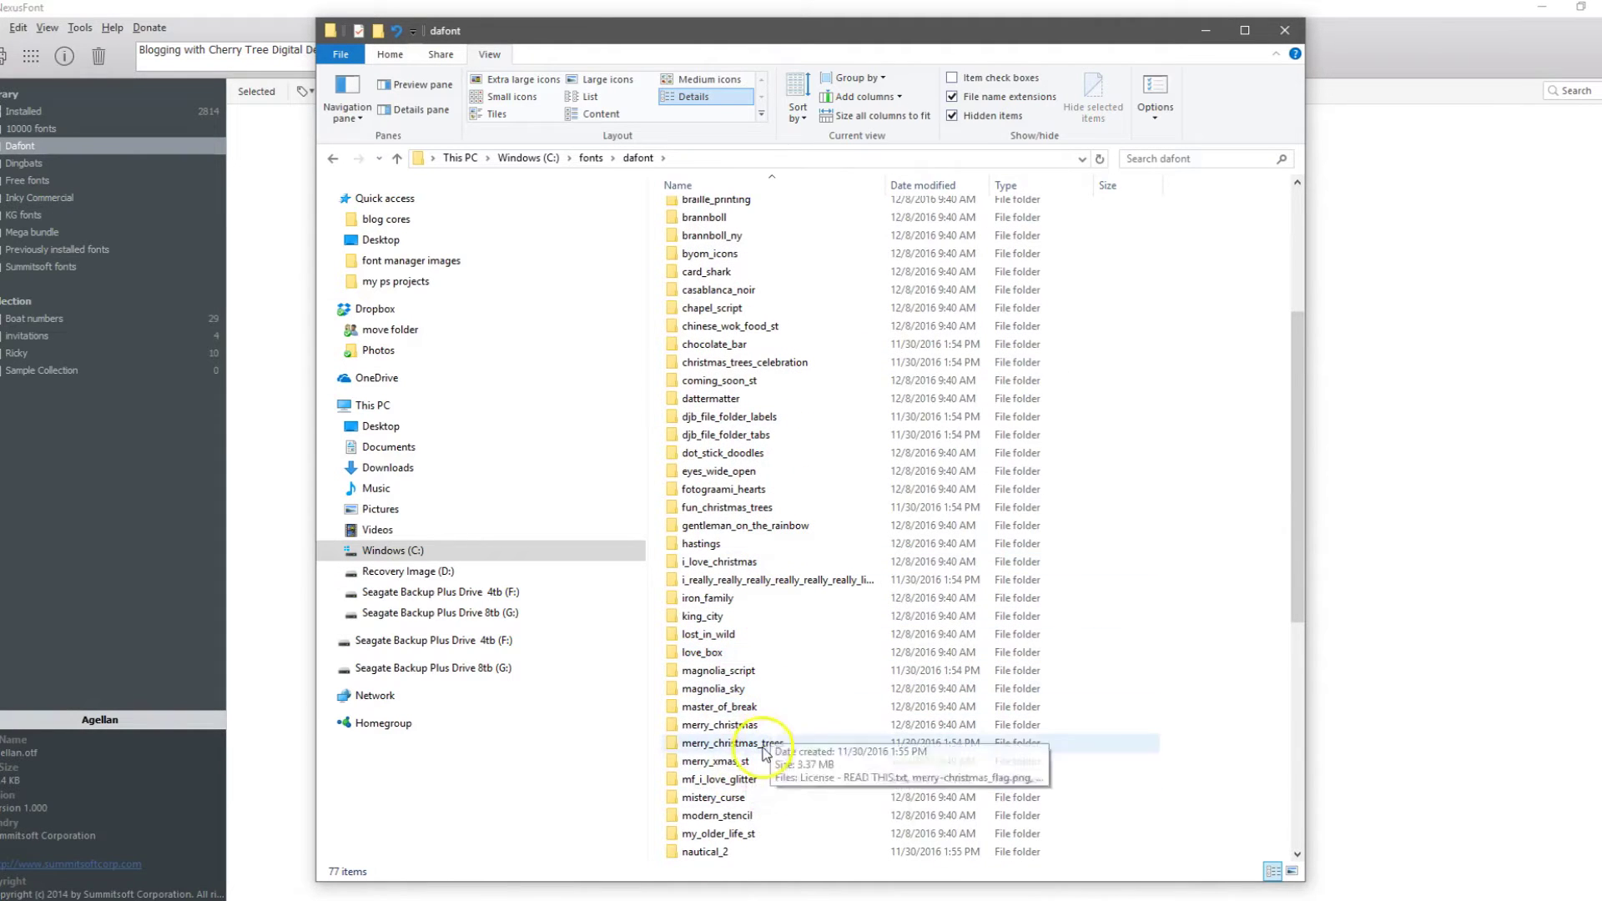
{"action": "left_click", "coordinate": [736, 786]}
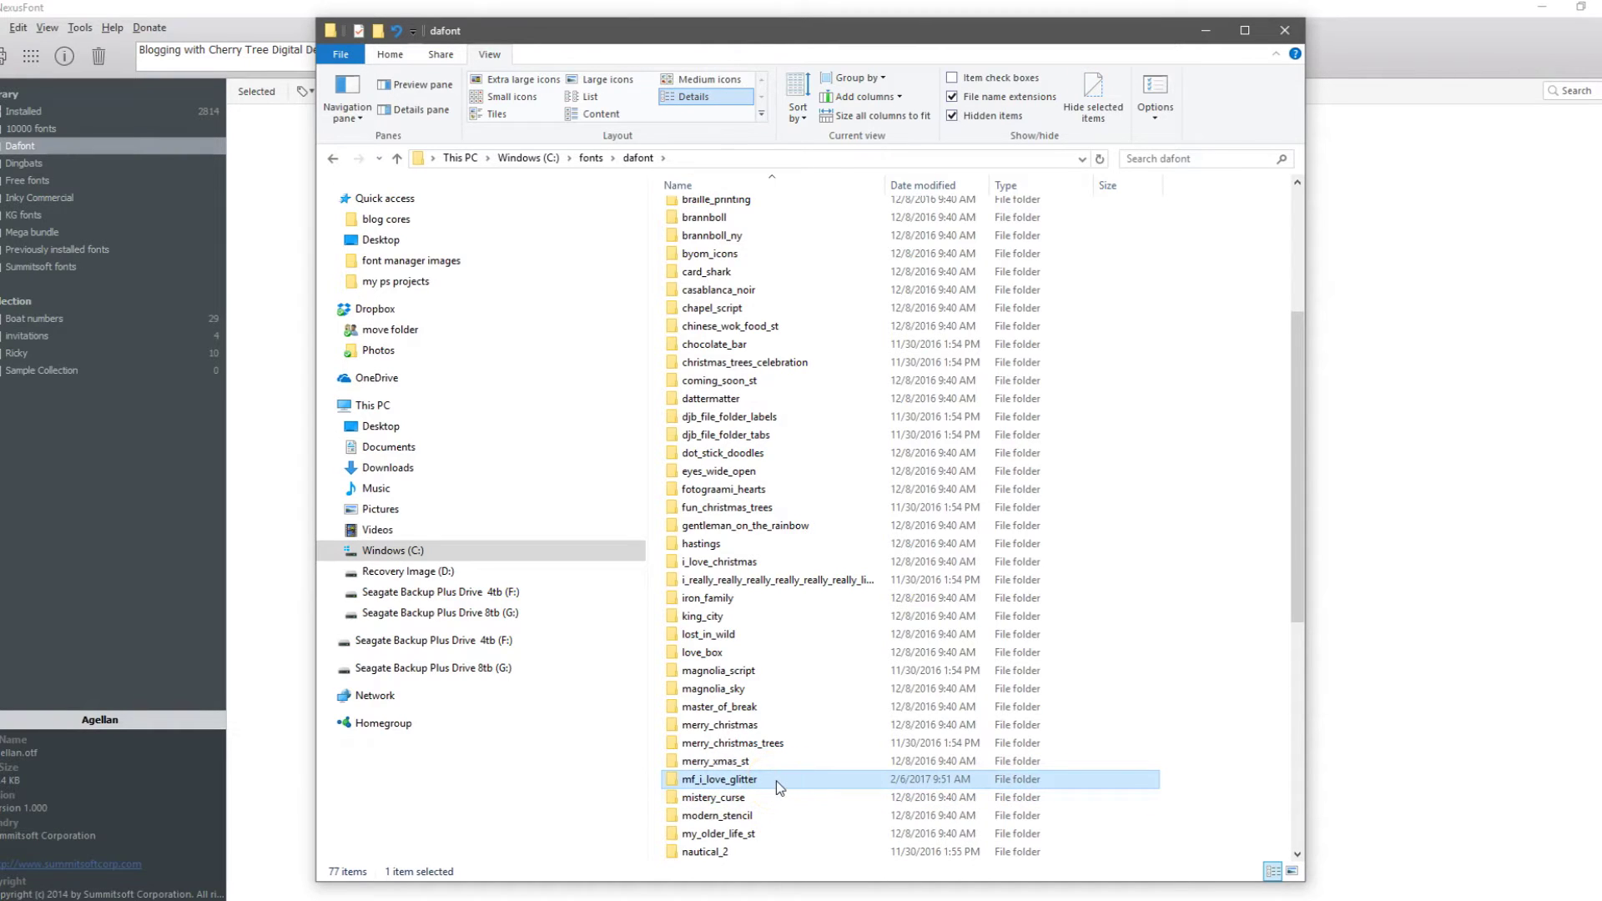
{"action": "left_click_drag", "start_coordinate": [776, 779], "coordinate": [103, 148]}
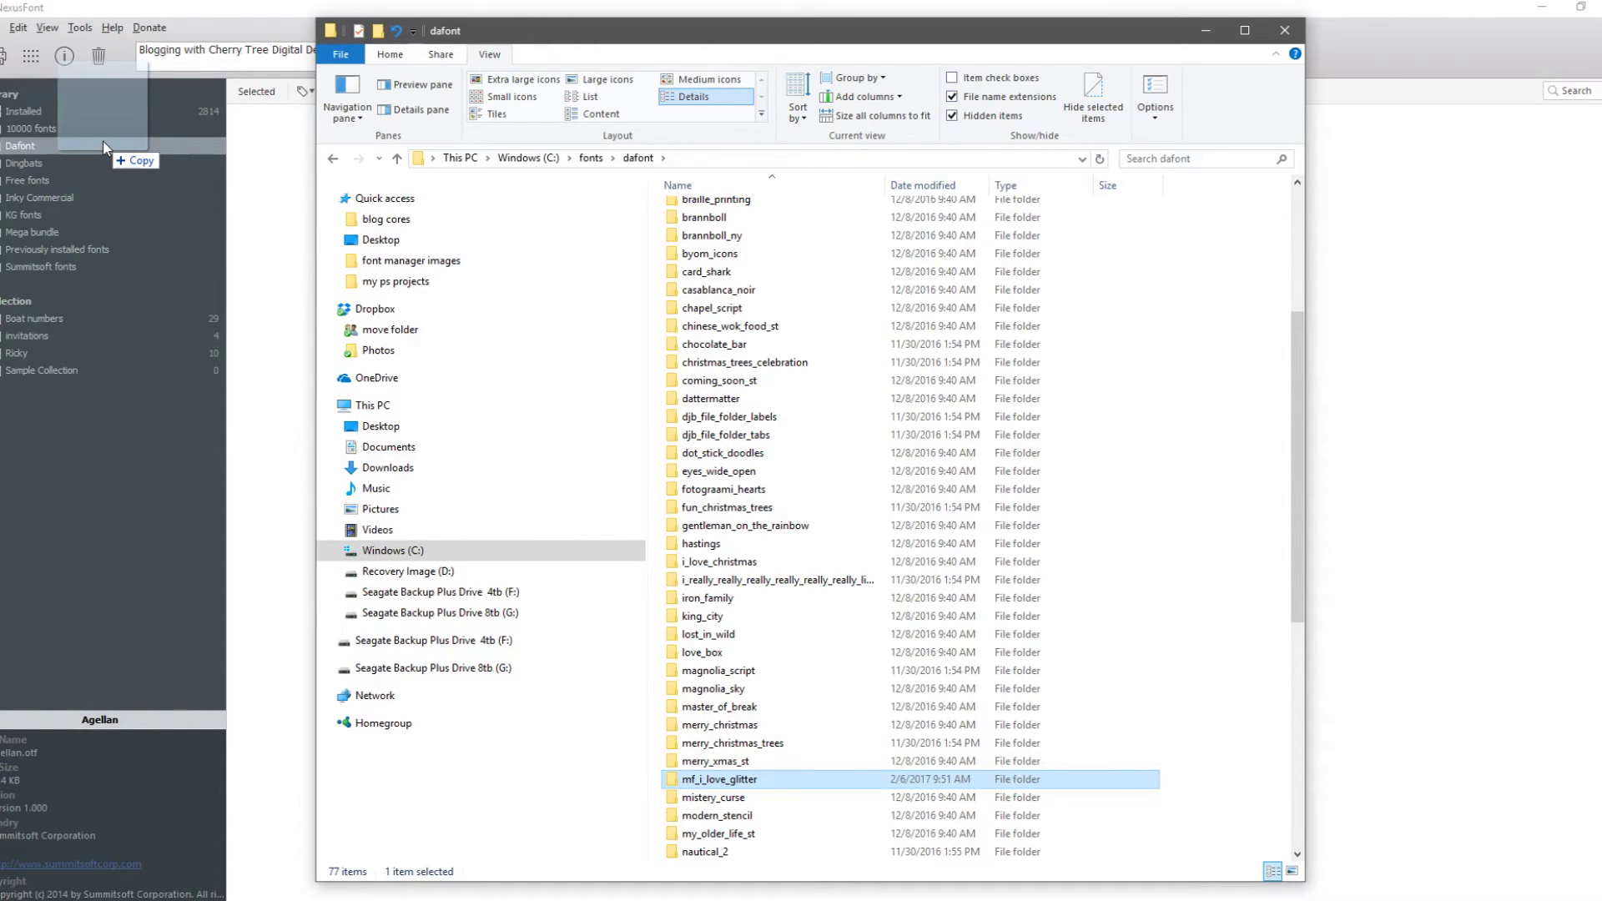
- Drop mf_i_love_glitter onto Dafont, then add folders 32cupcakes through you_cant_kill_old_school
{"action": "left_click_drag", "start_coordinate": [104, 147], "coordinate": [103, 144]}
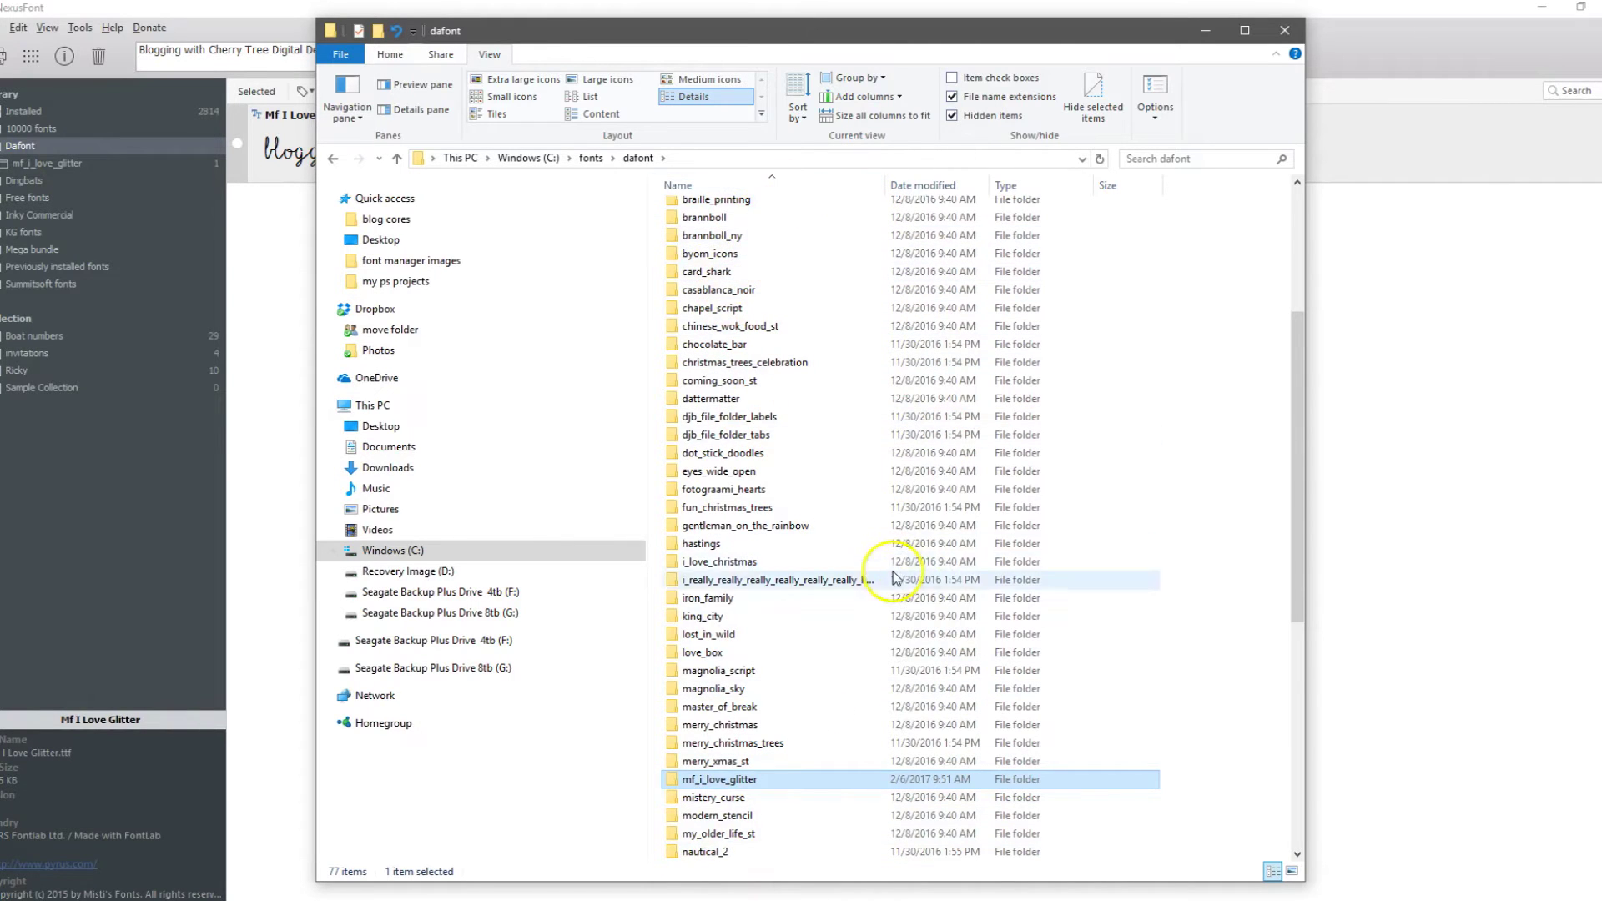
{"action": "scroll", "coordinate": [892, 571], "scroll_direction": "up", "scroll_amount": 5}
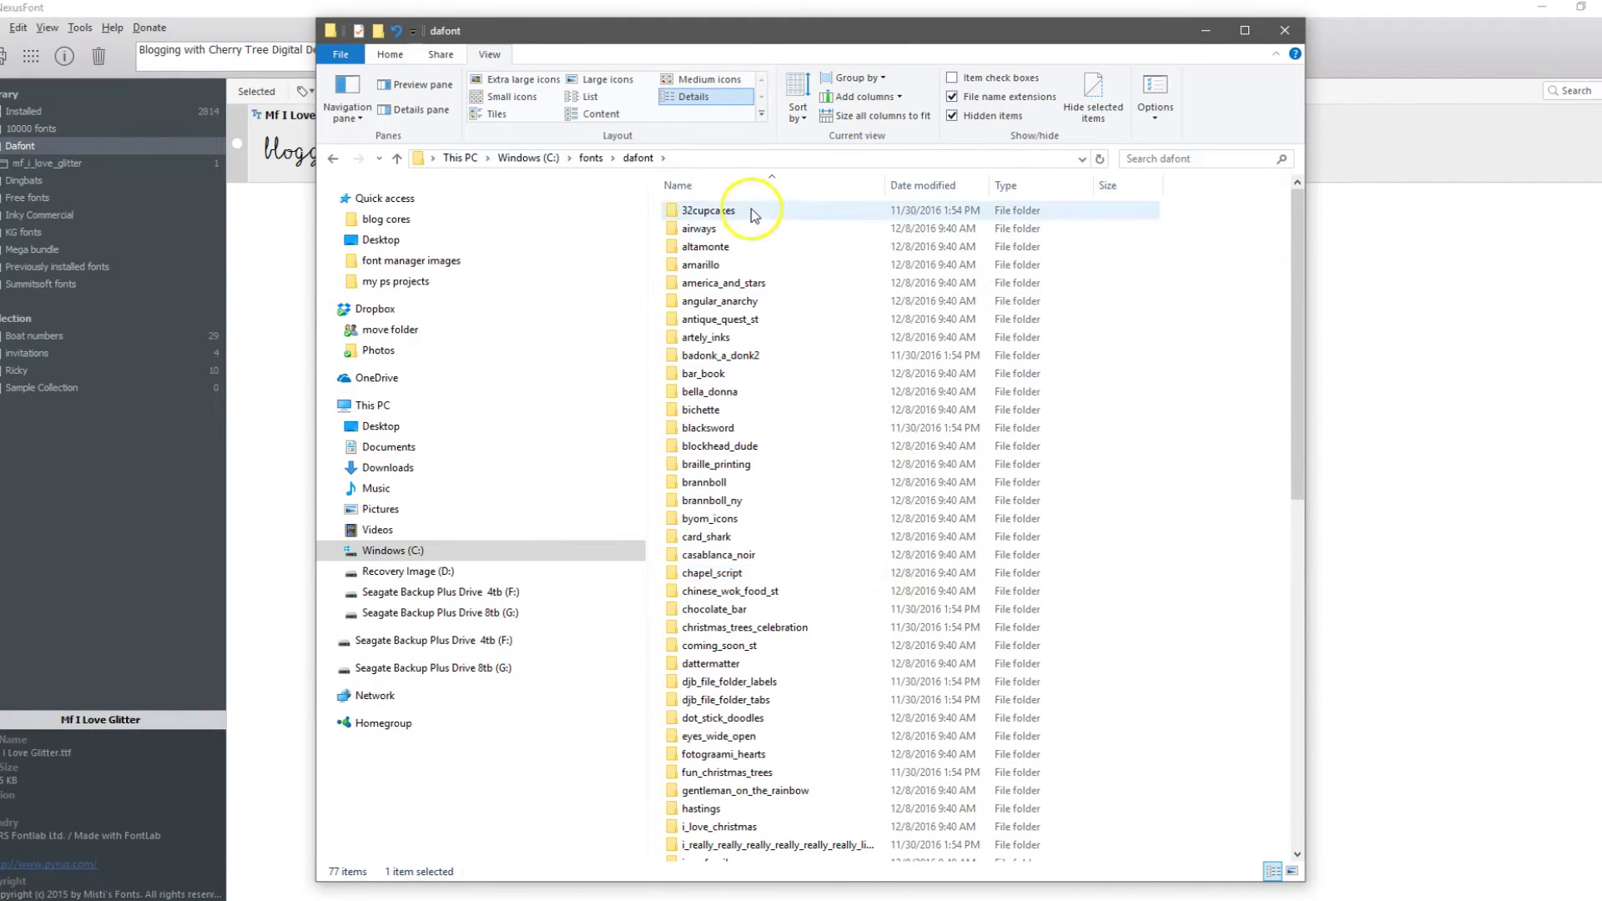
{"action": "left_click", "coordinate": [755, 211]}
{"action": "scroll", "coordinate": [818, 427], "scroll_direction": "down", "scroll_amount": 12}
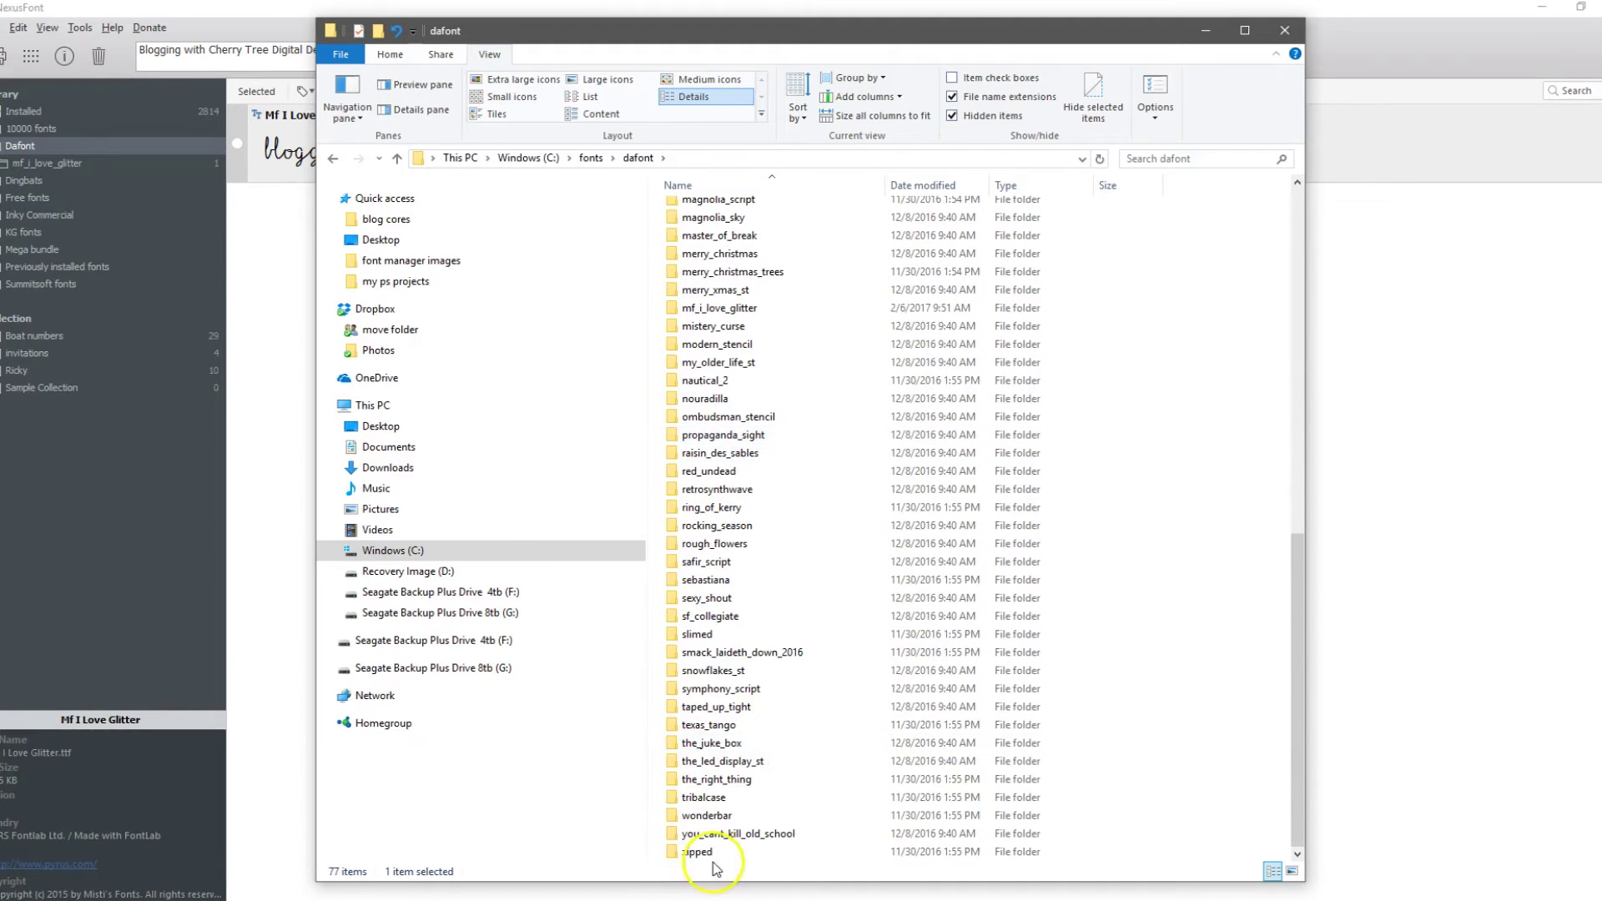
{"action": "left_click", "coordinate": [748, 834], "text": "shift"}
{"action": "left_click_drag", "start_coordinate": [749, 835], "coordinate": [55, 139]}
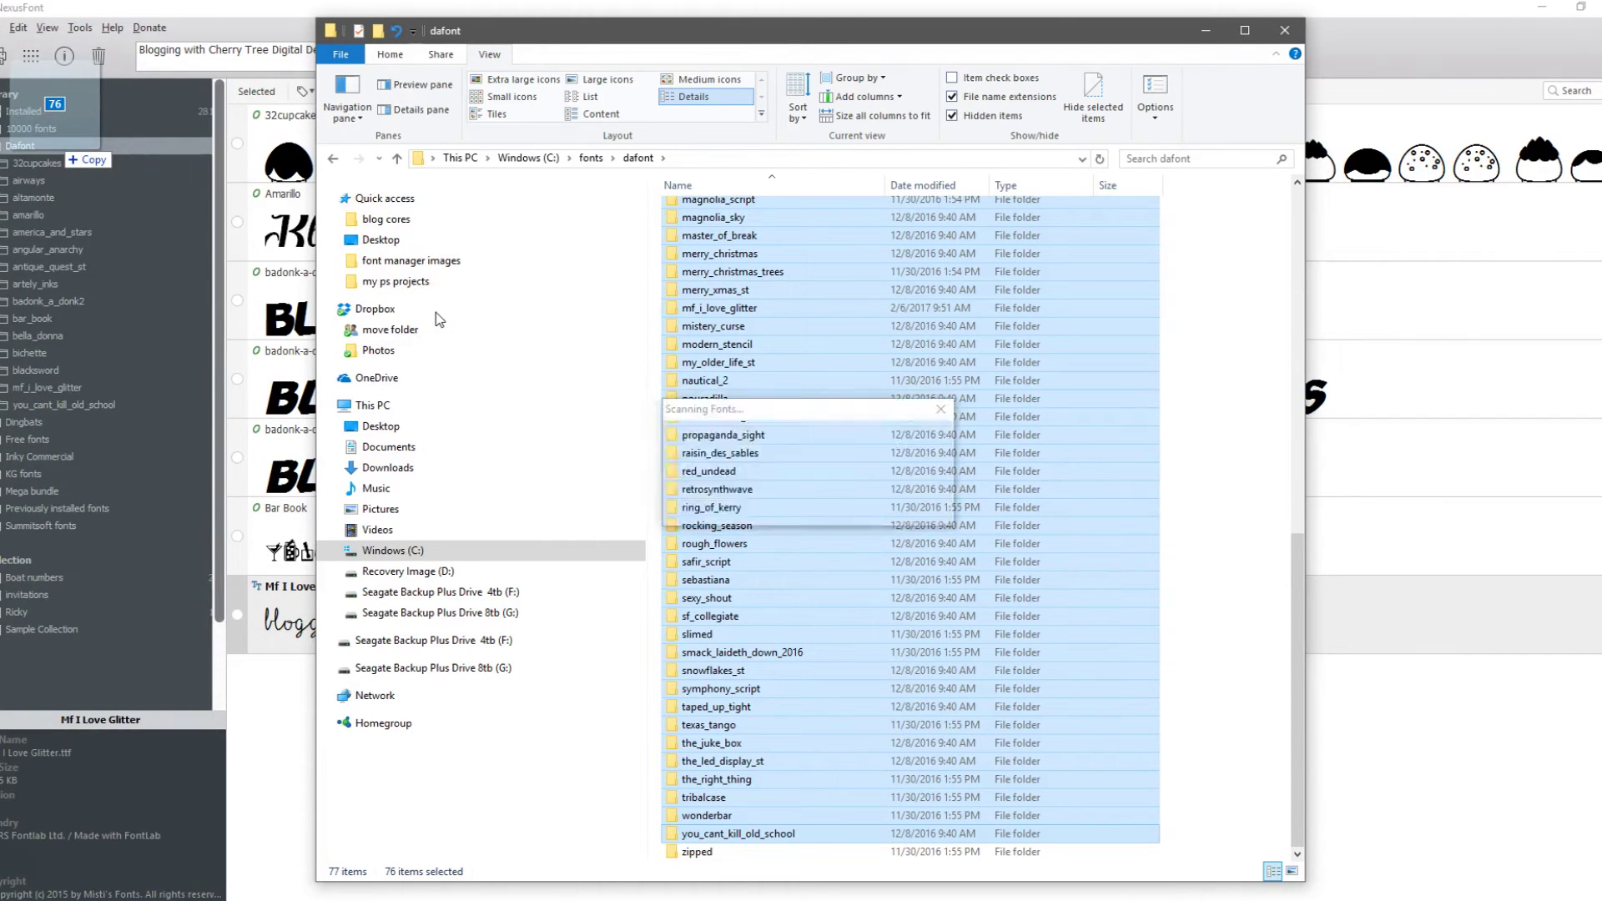
- Let the Dafont font scan finish and close the File Explorer window
{"action": "left_click", "coordinate": [239, 401]}
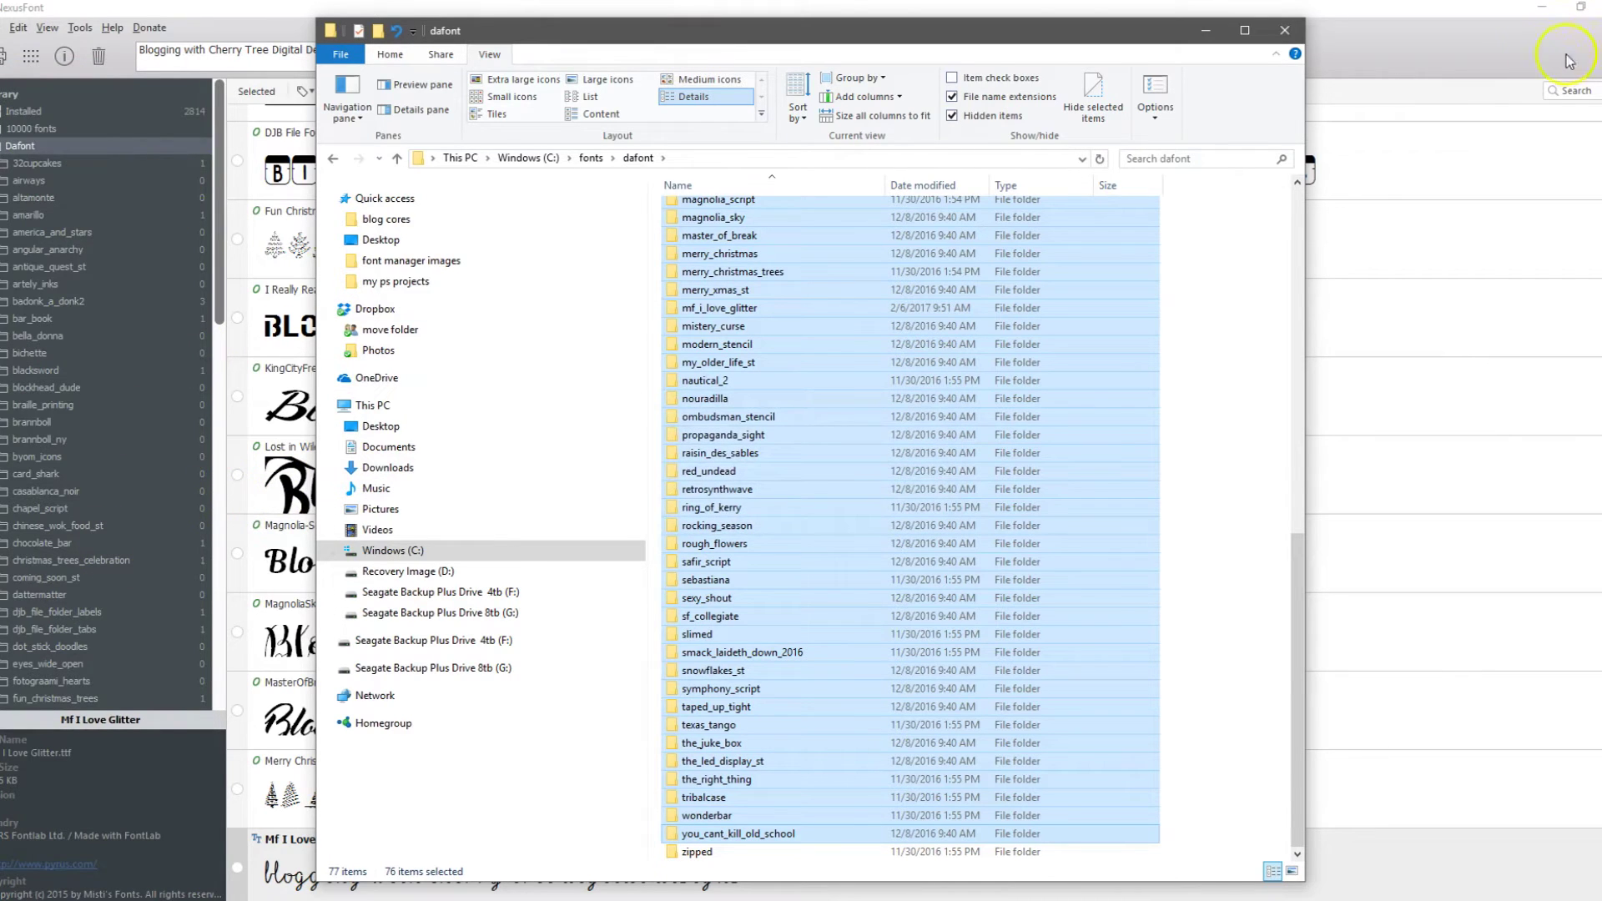
{"action": "left_click", "coordinate": [1284, 30]}
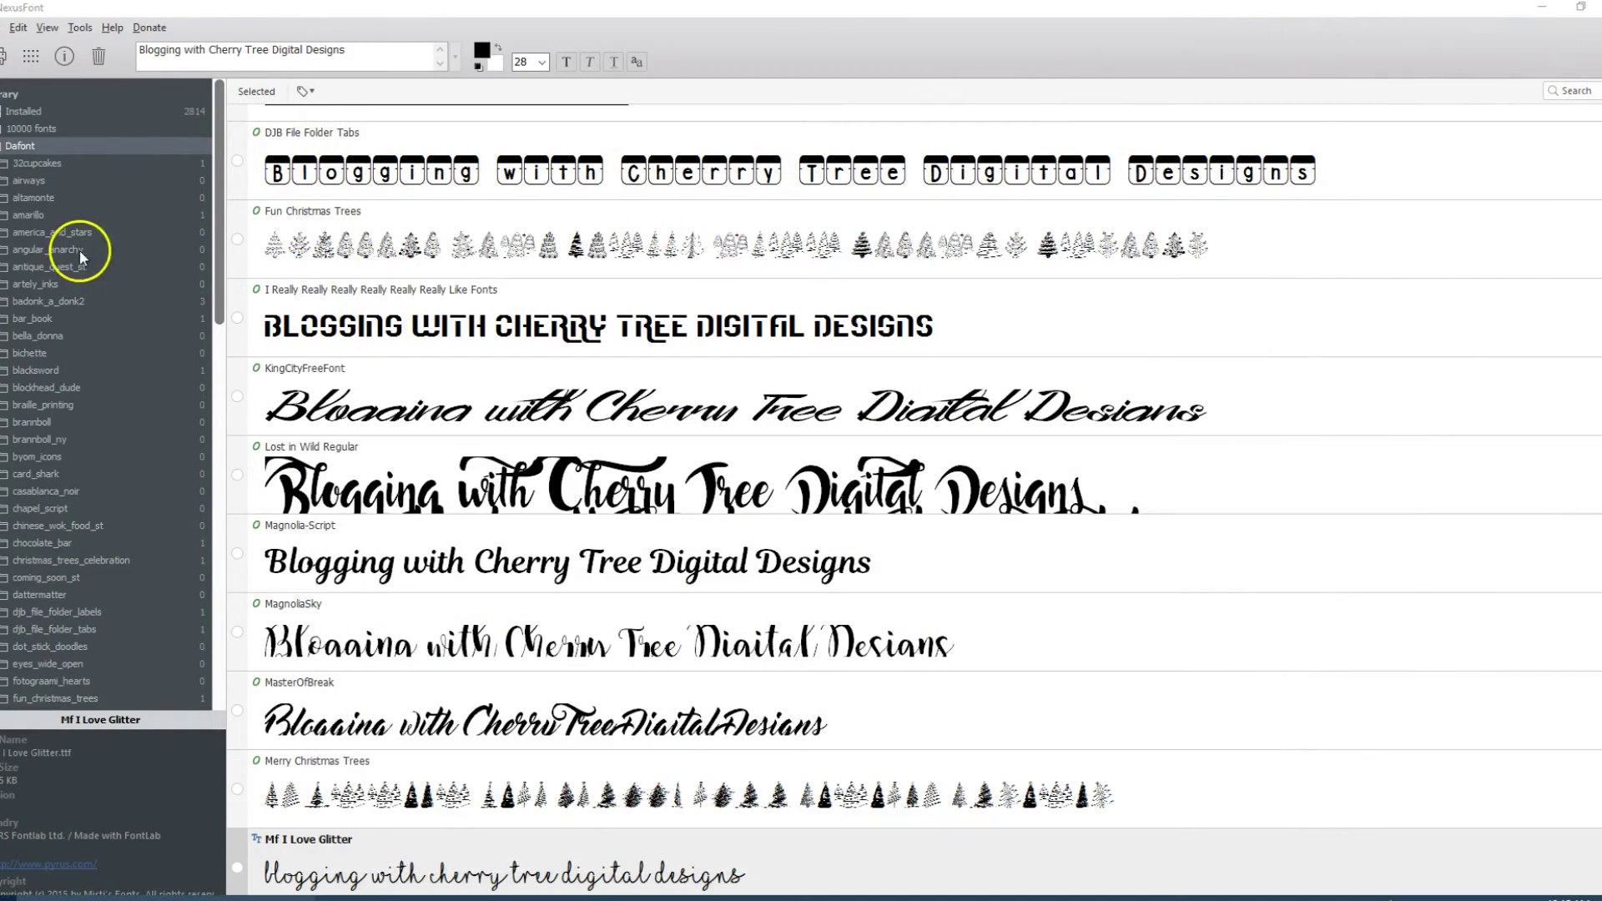
- Select the mf_i_love_glitter folder under Dafont to preview its single font
{"action": "scroll", "coordinate": [198, 250], "scroll_direction": "down", "scroll_amount": 3}
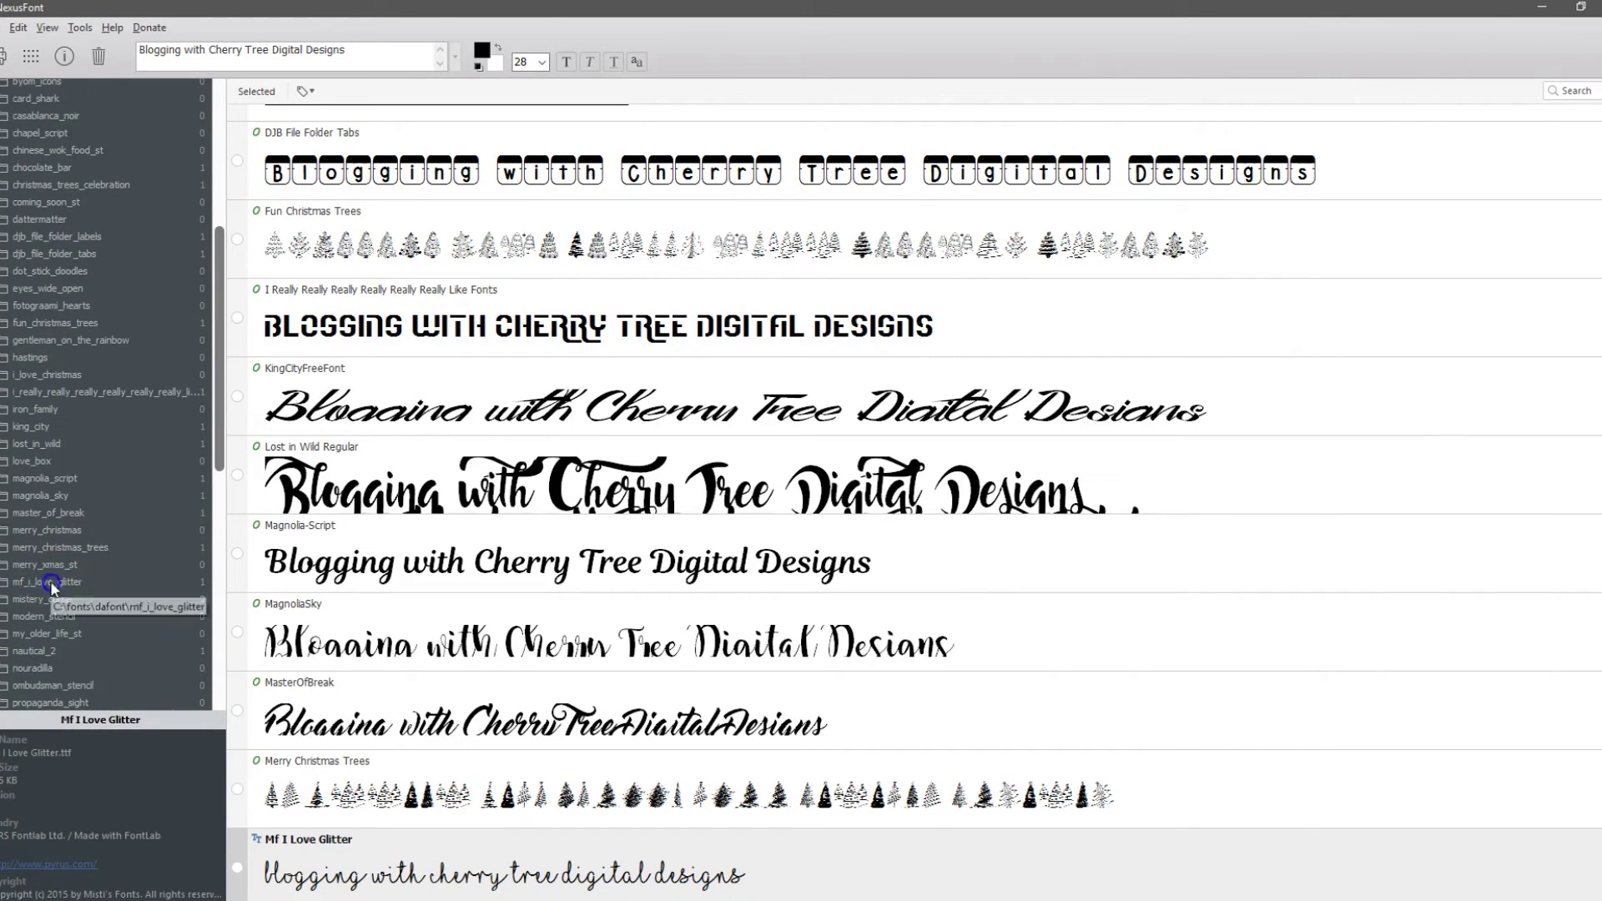
{"action": "left_click", "coordinate": [50, 582]}
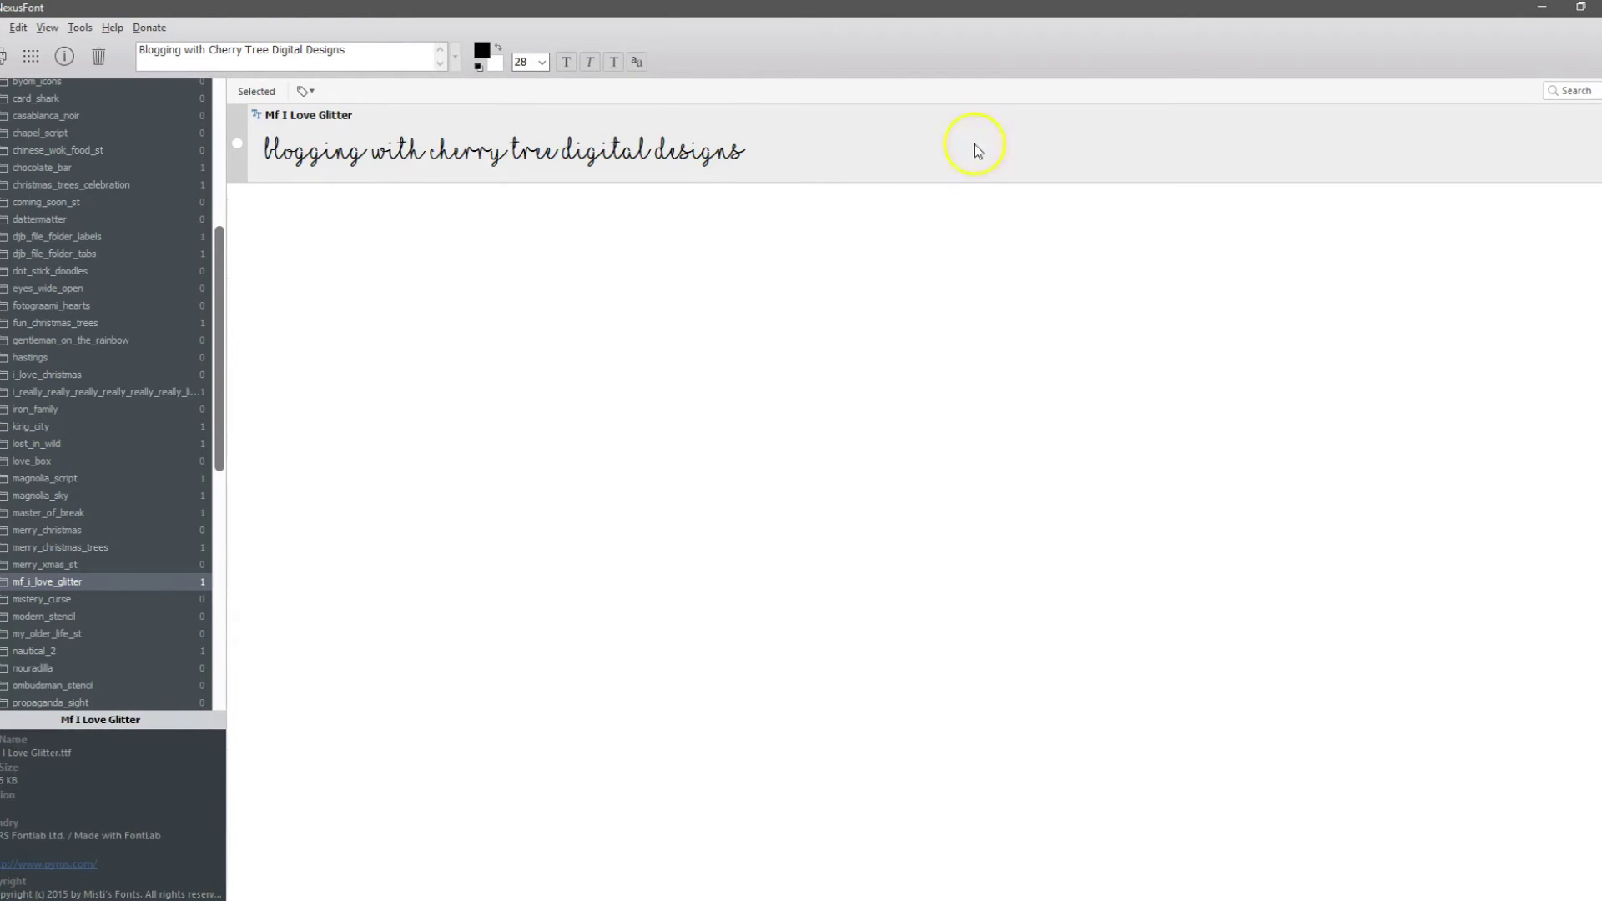
{"action": "right_click", "coordinate": [883, 140]}
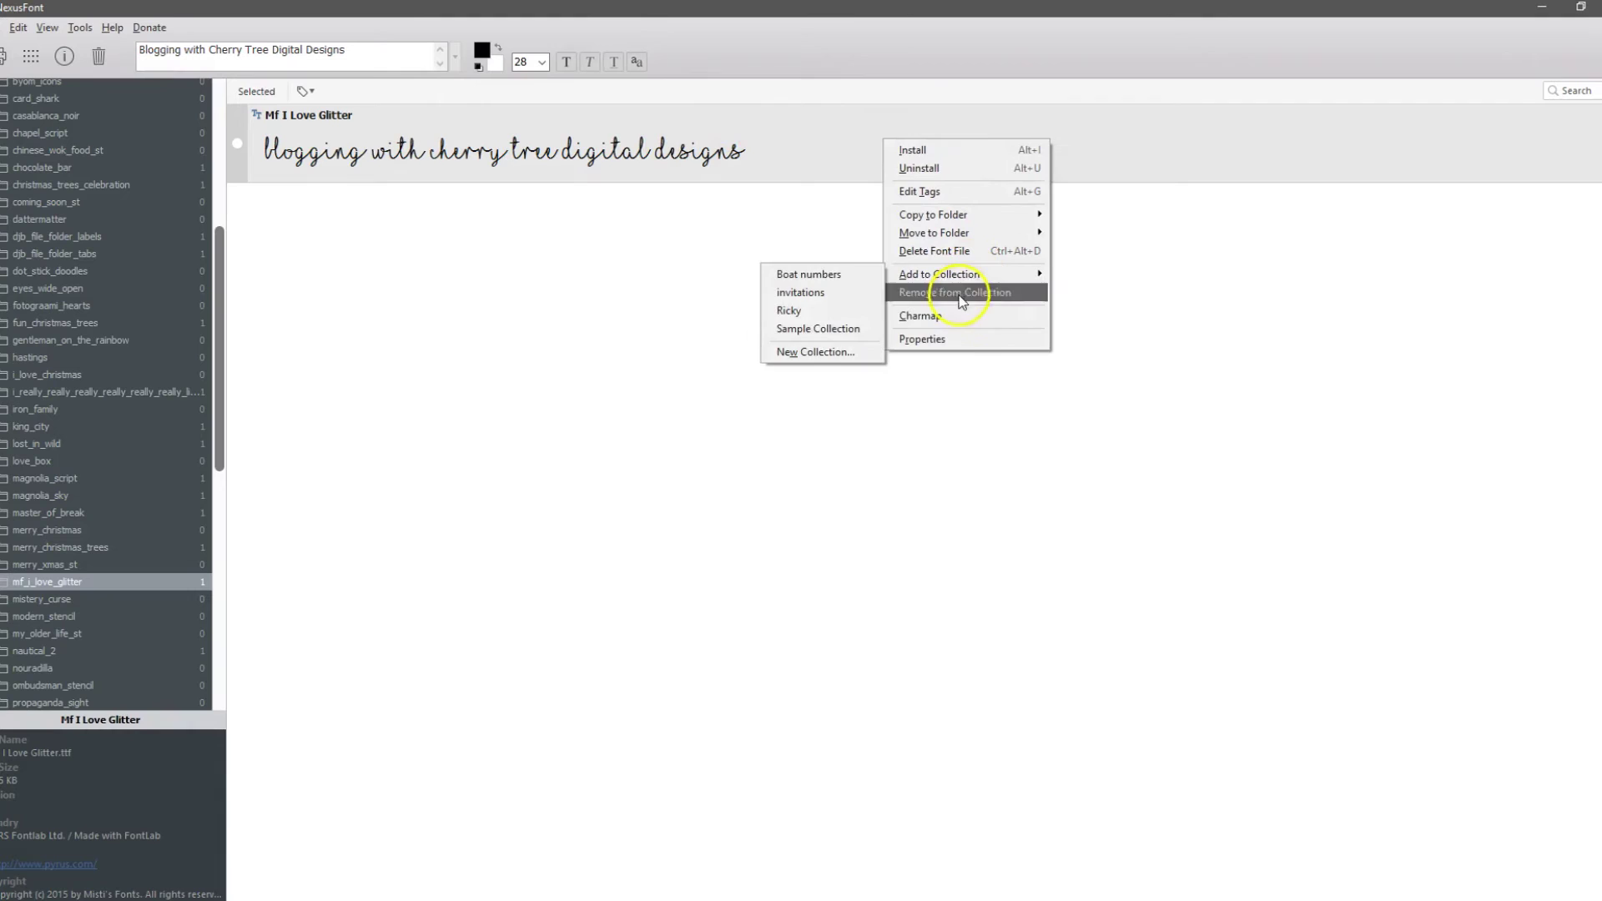
{"action": "left_click", "coordinate": [947, 317]}
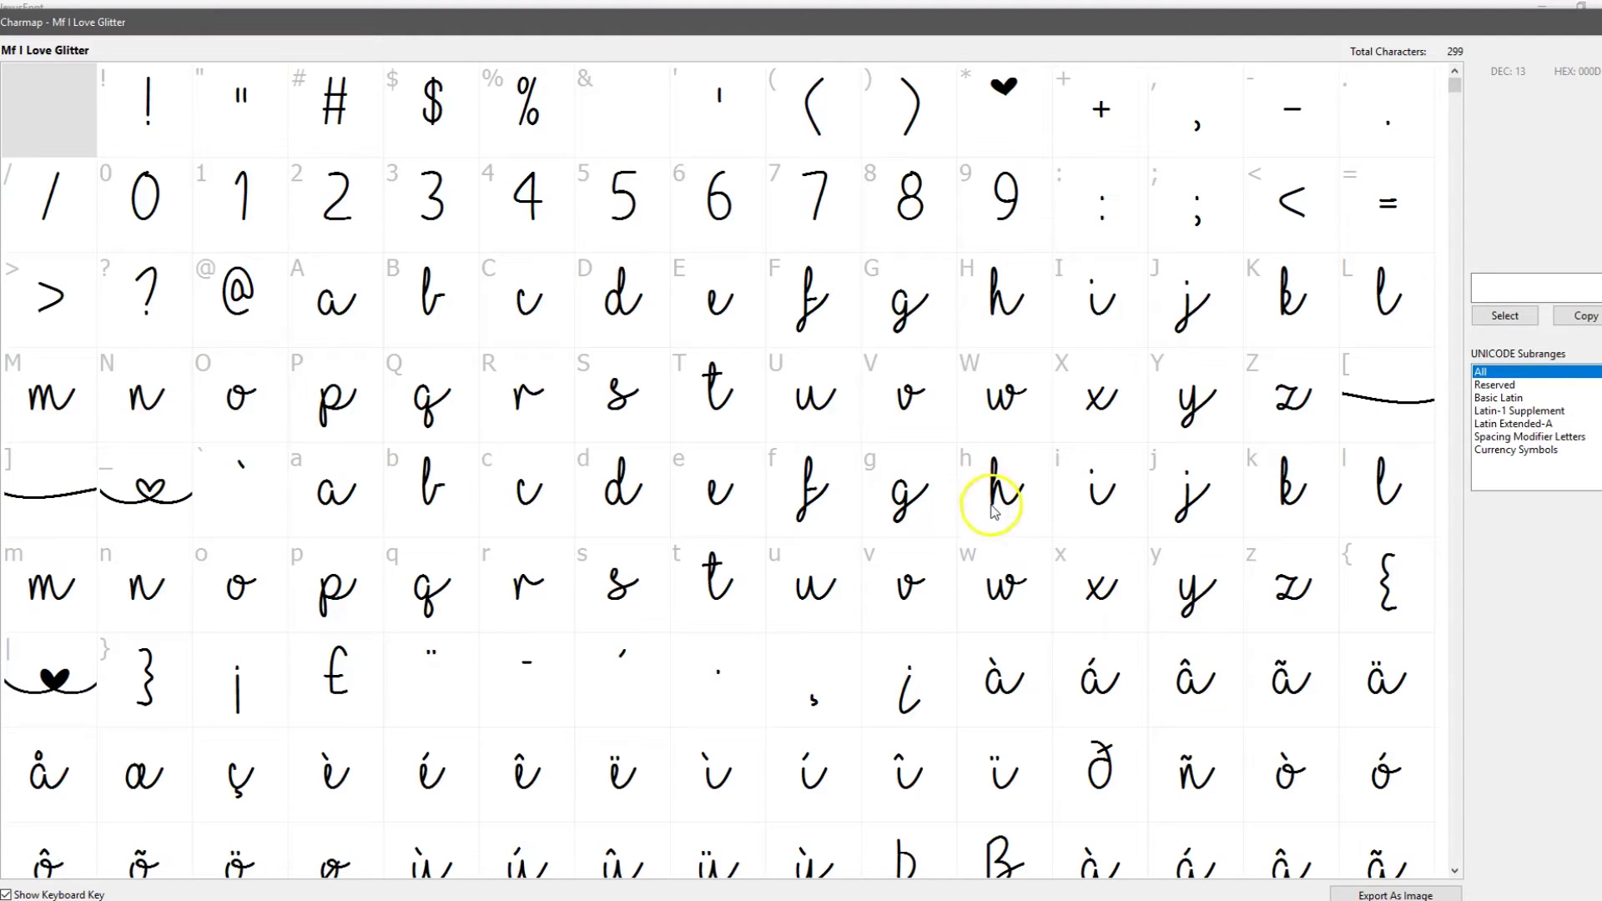
{"action": "key", "text": "Down"}
{"action": "key", "text": "Down"}
{"action": "key", "text": "Down"}
{"action": "key", "text": "Down"}
{"action": "key", "text": "Down"}
{"action": "key", "text": "Down"}
{"action": "key", "text": "Down"}
{"action": "key", "text": "Down"}
{"action": "key", "text": "Down"}
{"action": "key", "text": "Down"}
{"action": "key", "text": "Down"}
{"action": "key", "text": "Down"}
{"action": "key", "text": "Down"}
{"action": "key", "text": "Down"}
{"action": "key", "text": "Down"}
{"action": "key", "text": "Down"}
{"action": "key", "text": "Down"}
{"action": "key", "text": "Down"}
{"action": "key", "text": "Down"}
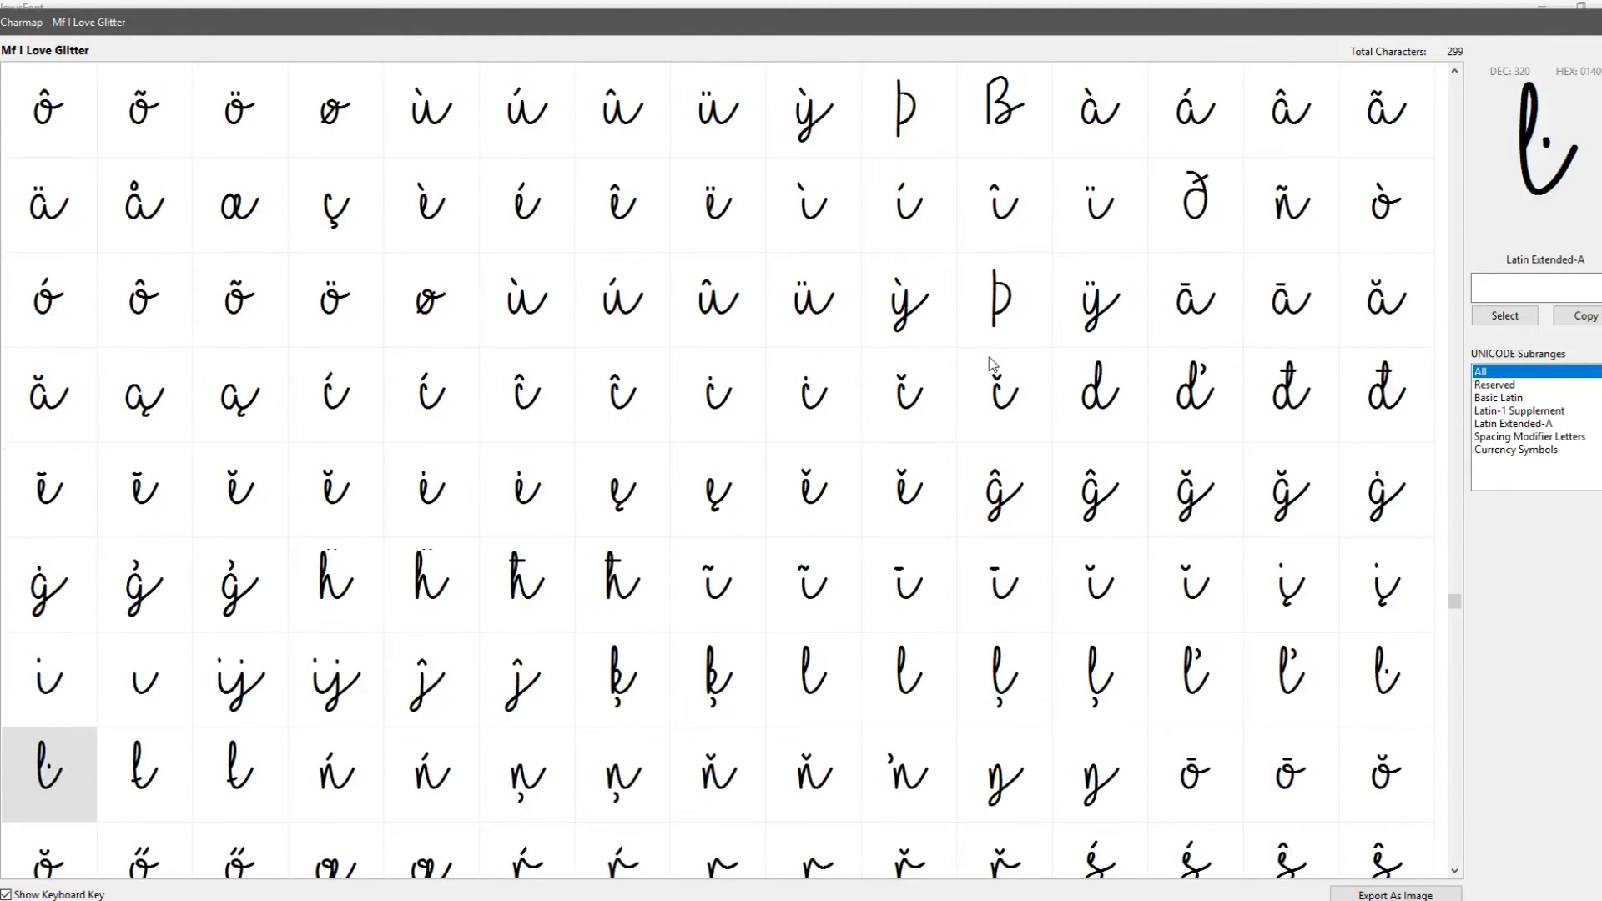
{"action": "key", "text": "Up"}
{"action": "key", "text": "Up"}
{"action": "key", "text": "Up"}
{"action": "key", "text": "Up"}
{"action": "key", "text": "Up"}
{"action": "key", "text": "Up"}
{"action": "key", "text": "Up"}
{"action": "key", "text": "Up"}
{"action": "key", "text": "Up"}
{"action": "key", "text": "Up"}
{"action": "key", "text": "Up"}
{"action": "key", "text": "Up"}
{"action": "key", "text": "Up"}
{"action": "key", "text": "Up"}
{"action": "key", "text": "Up"}
{"action": "key", "text": "Up"}
{"action": "key", "text": "Up"}
{"action": "key", "text": "Up"}
{"action": "key", "text": "Up"}
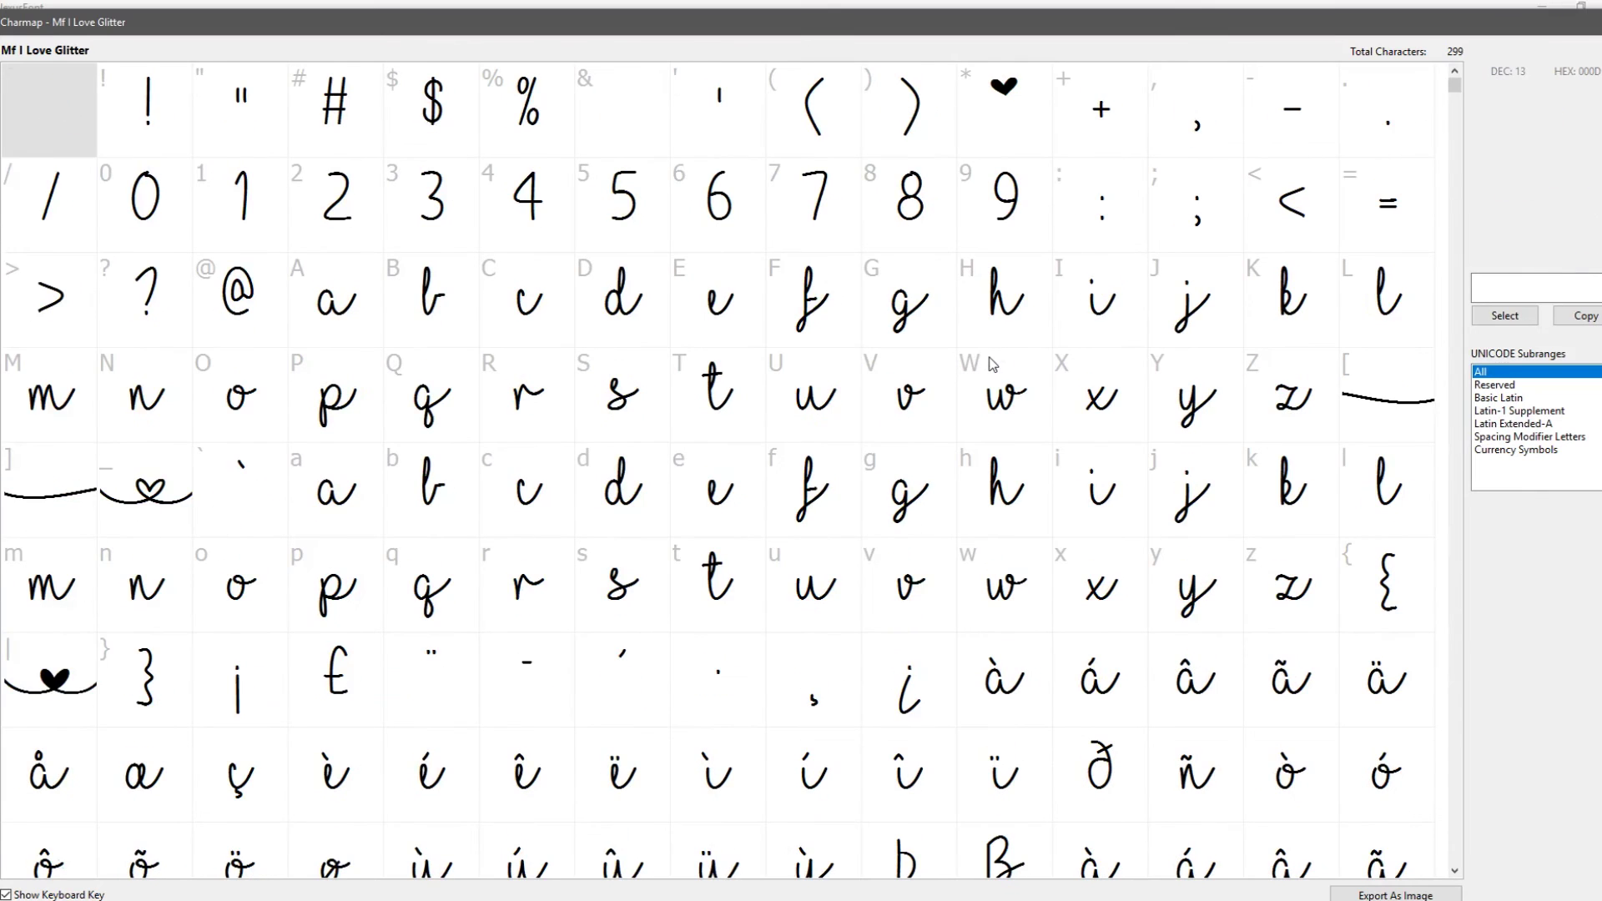
{"action": "left_click", "coordinate": [37, 695]}
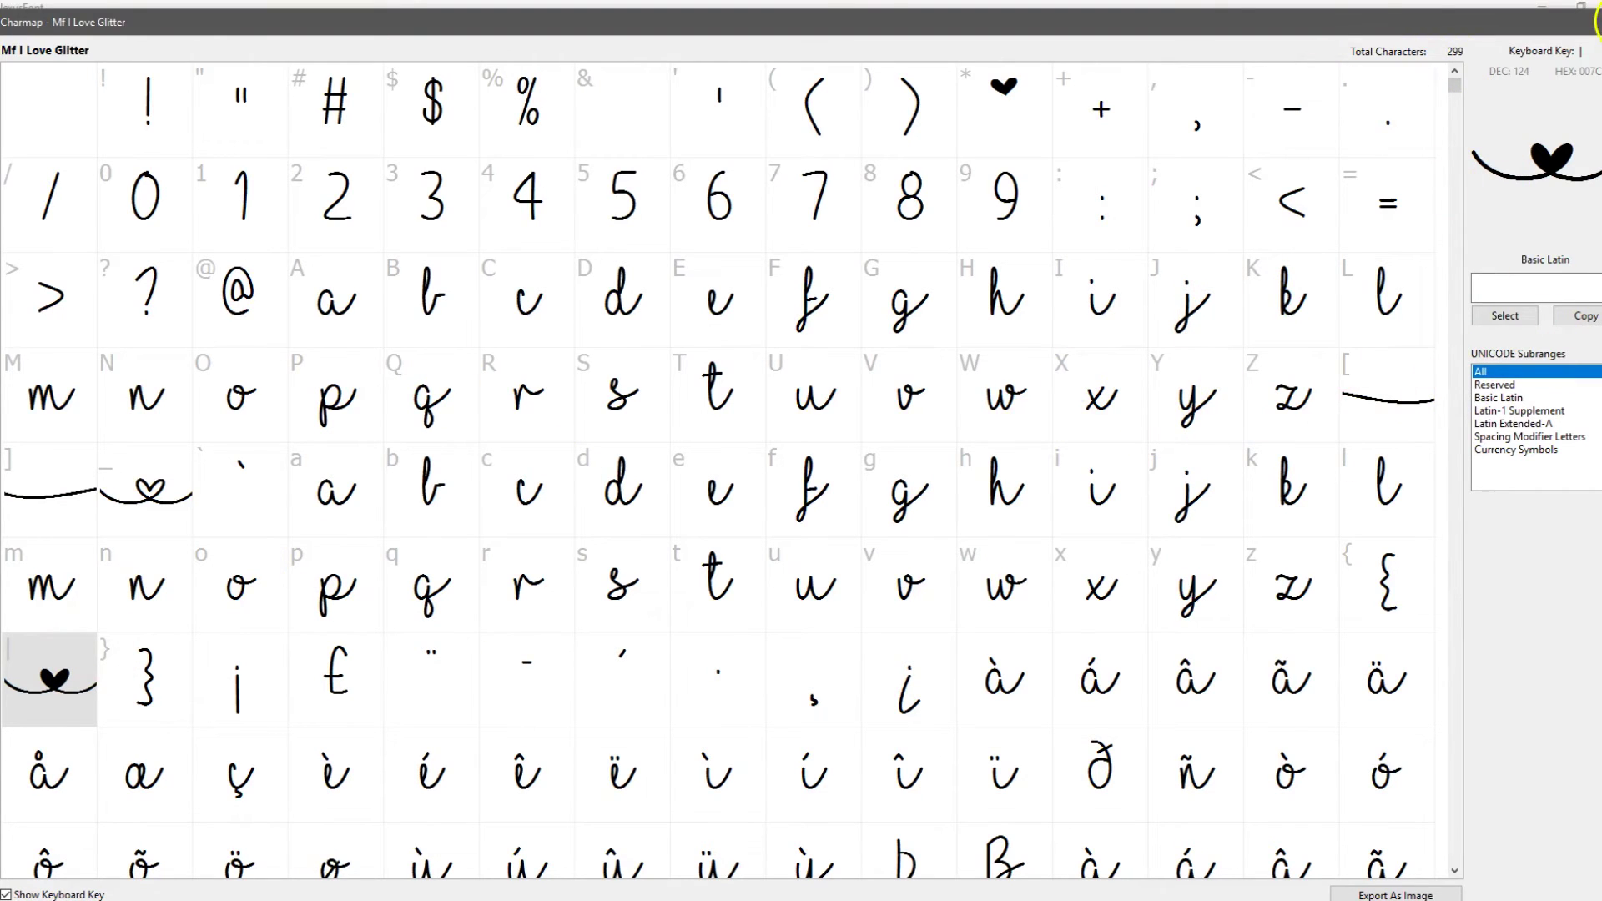
{"action": "left_click", "coordinate": [1595, 22]}
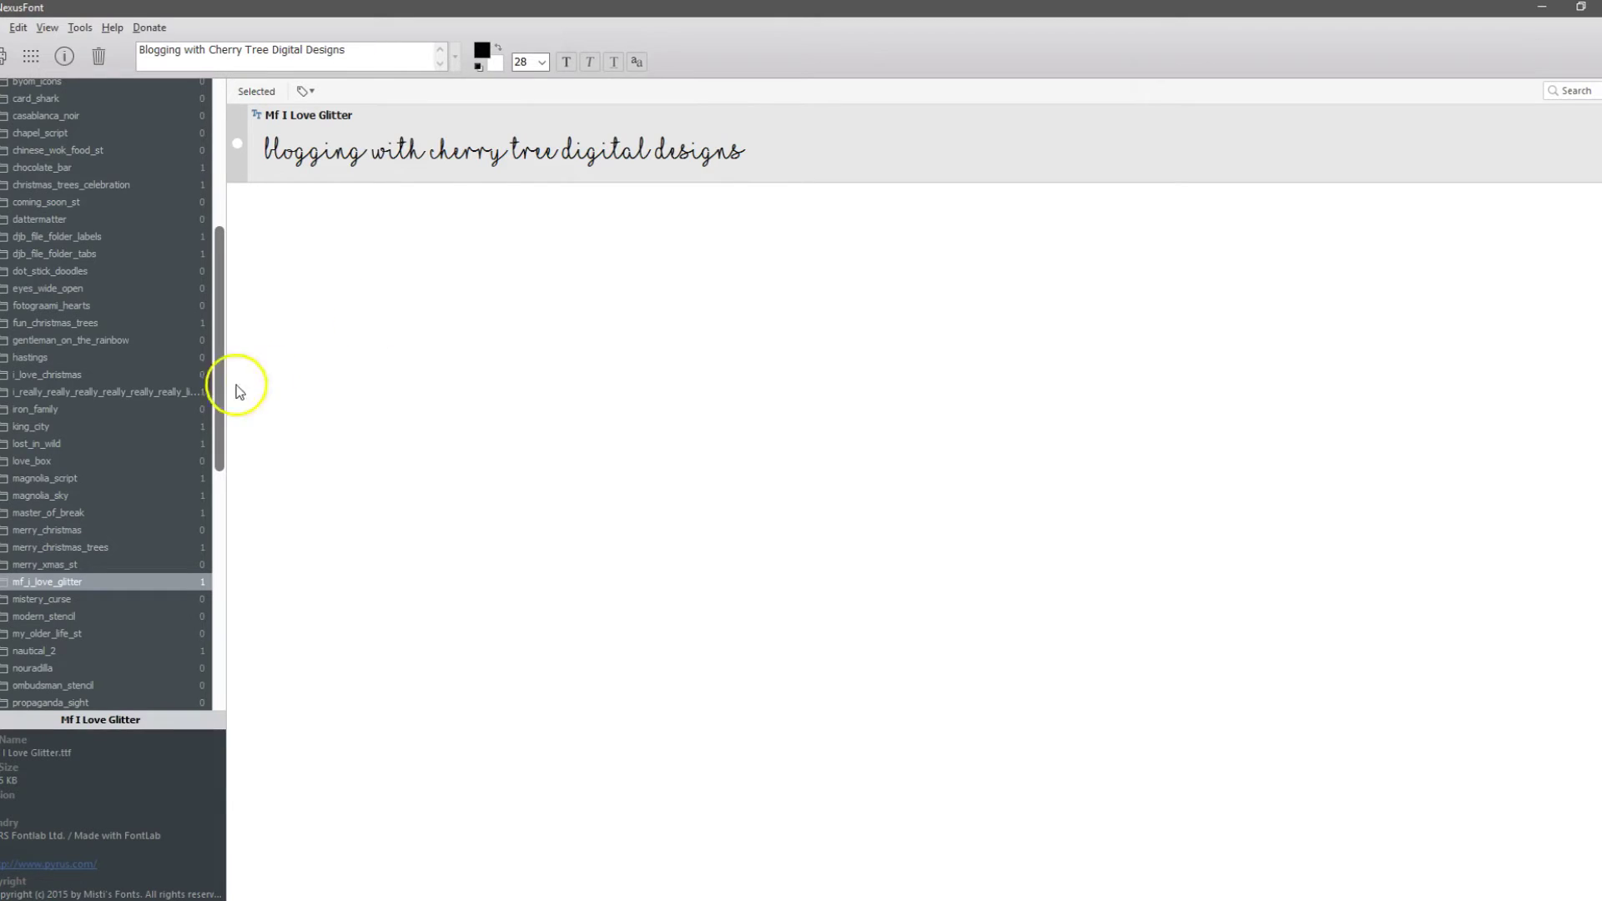
- Change the sample text to 'What mf Ilove glitter looks like' and the preview size to 72
{"action": "left_click", "coordinate": [376, 44]}
{"action": "type", "text": "What "}
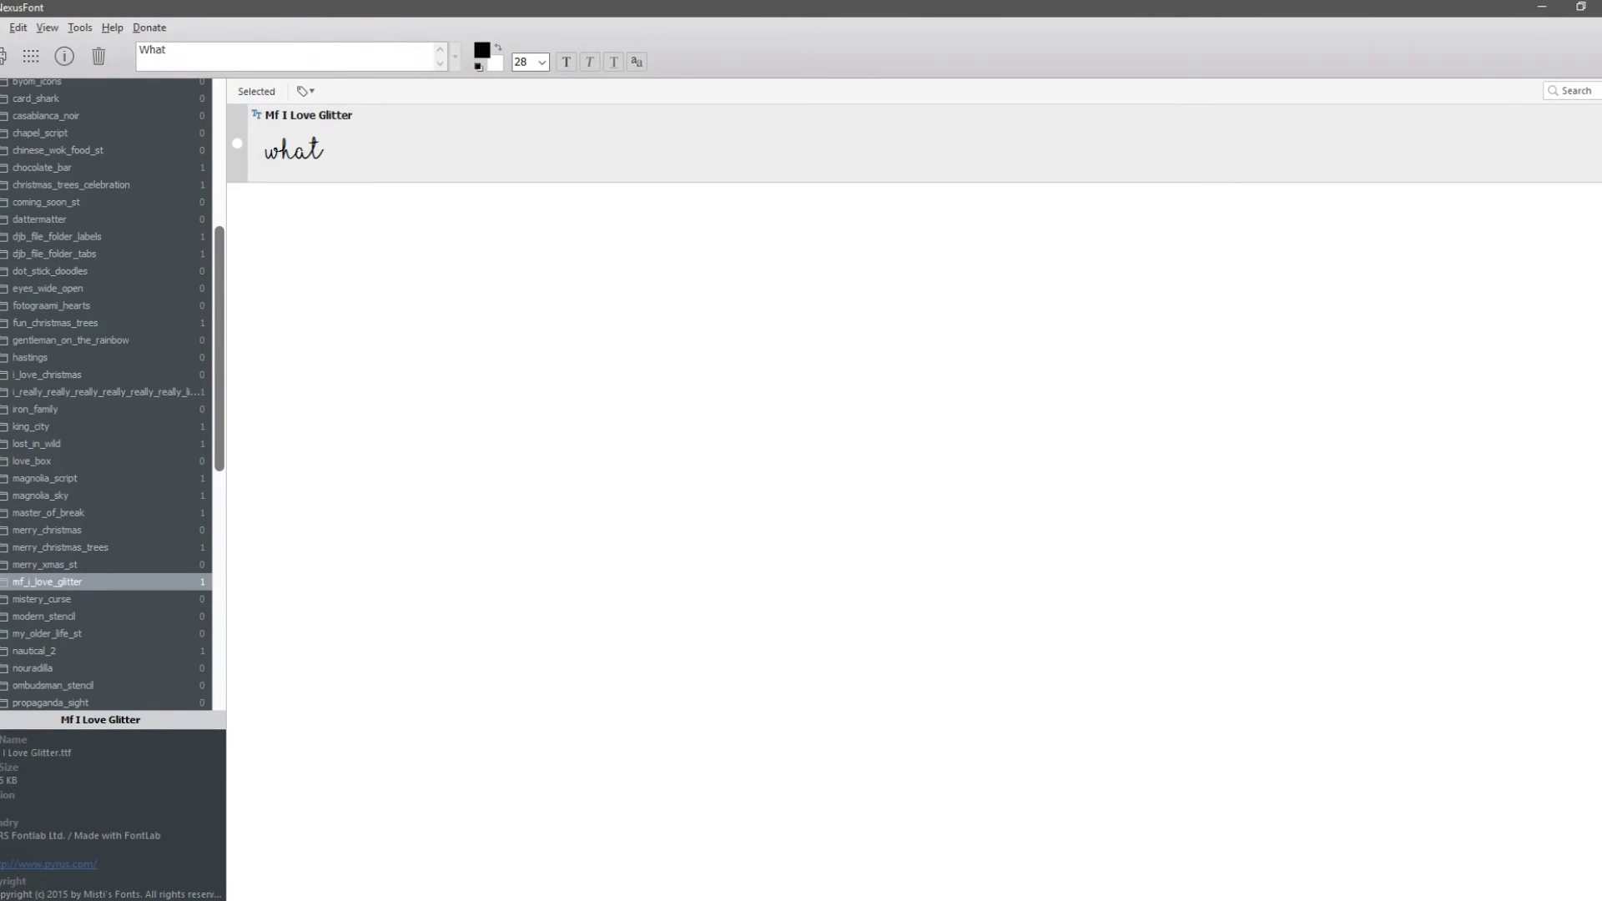
{"action": "type", "text": "mf Ilove glitter looks like"}
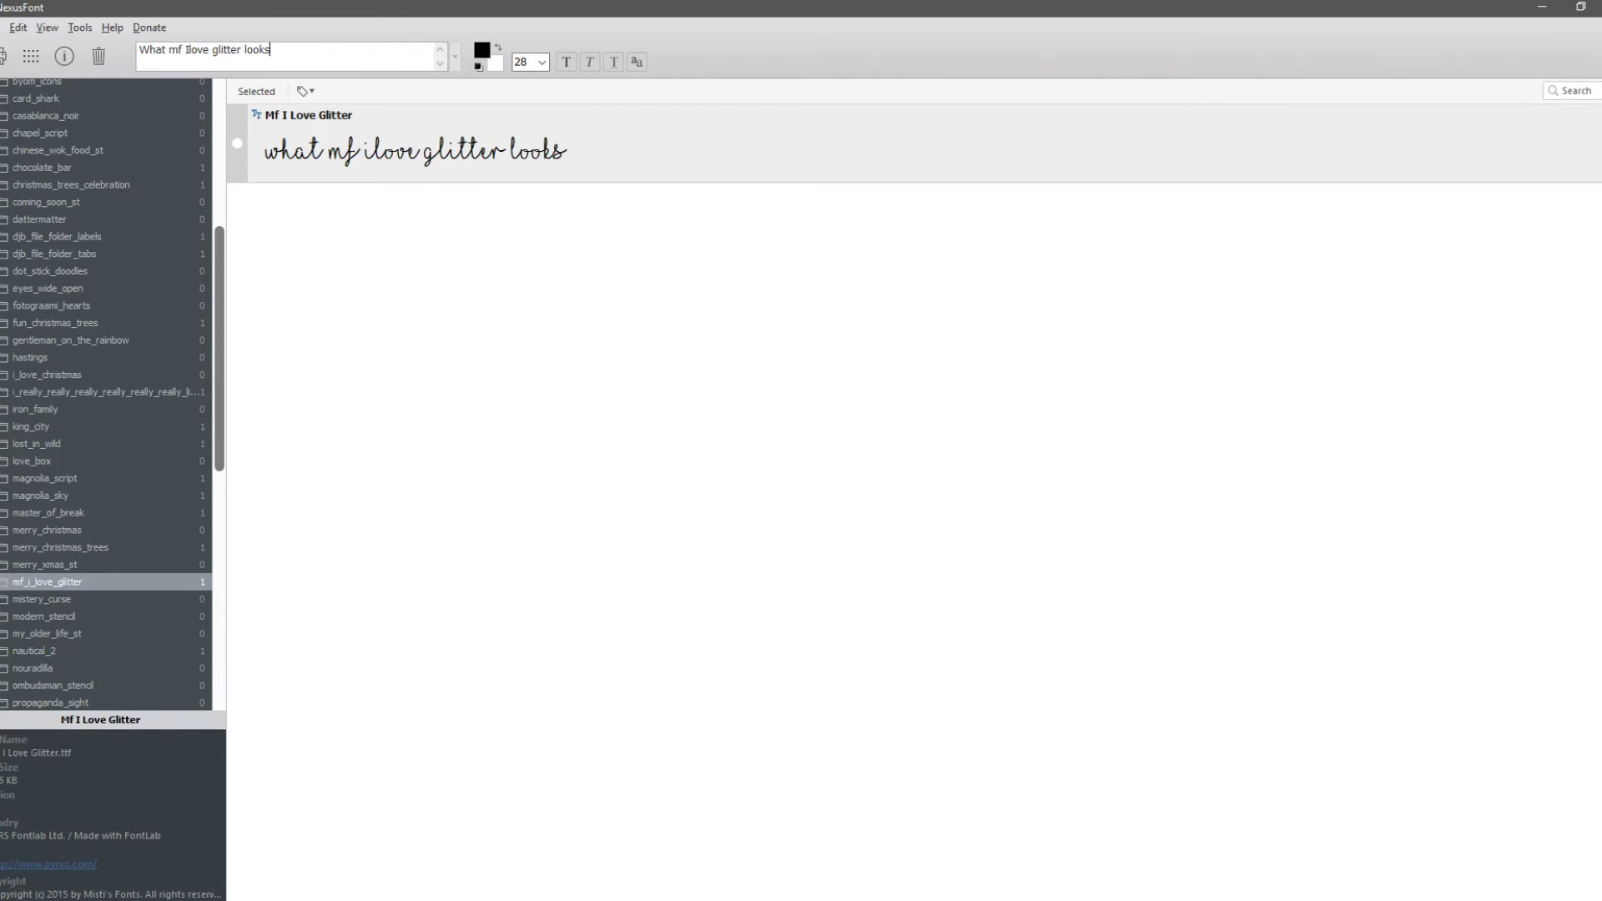
{"action": "left_click", "coordinate": [542, 62]}
{"action": "left_click", "coordinate": [539, 273]}
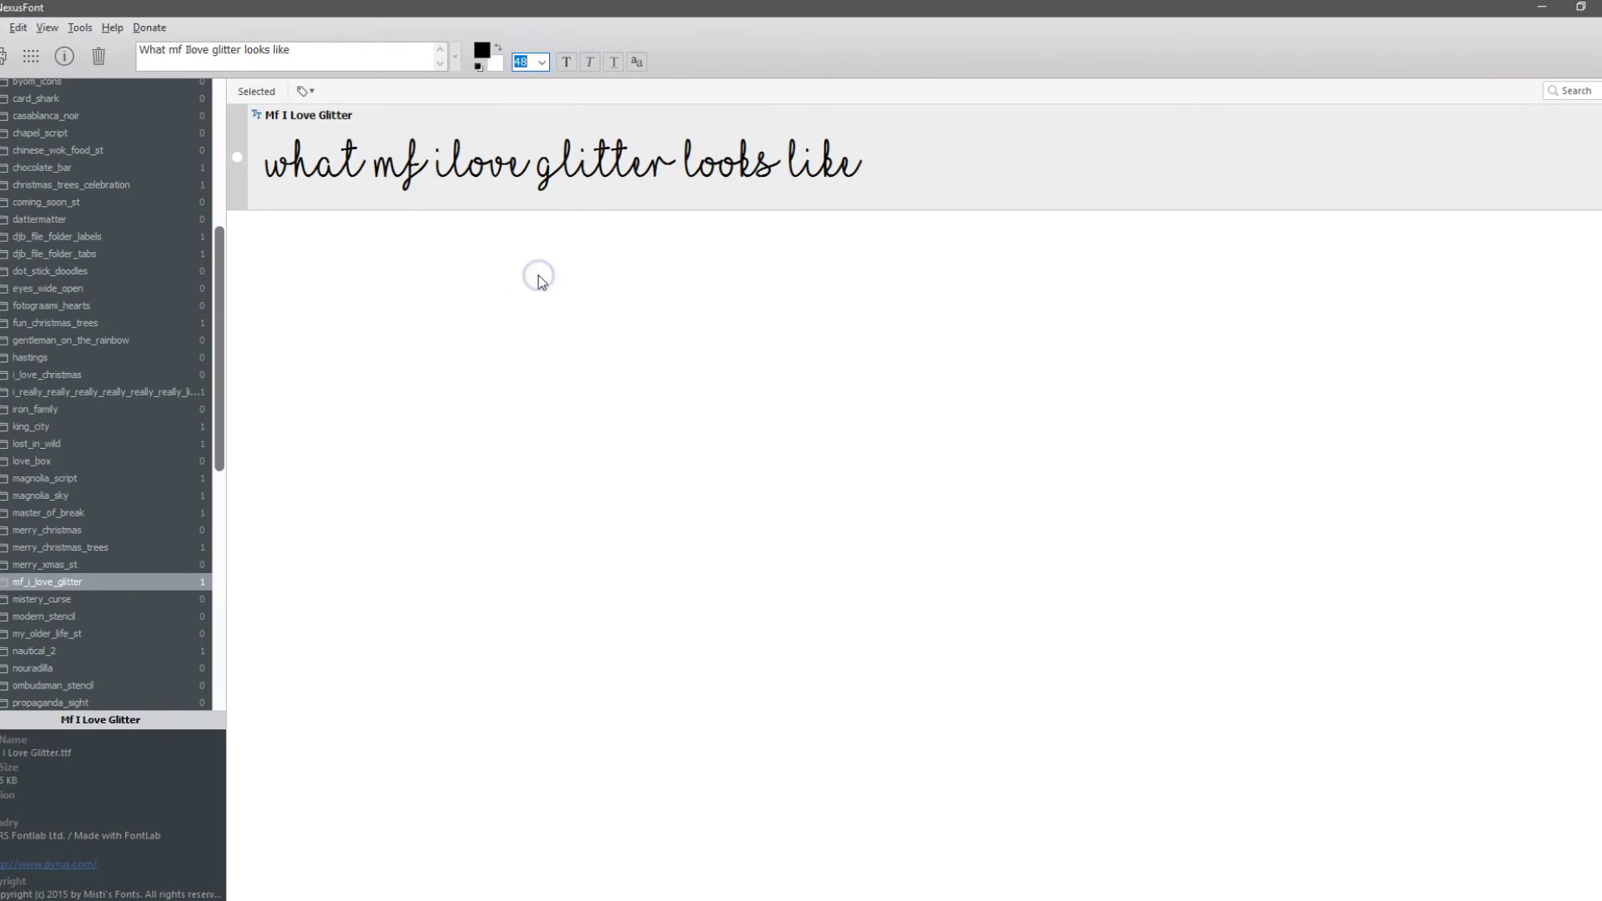
{"action": "left_click", "coordinate": [543, 61]}
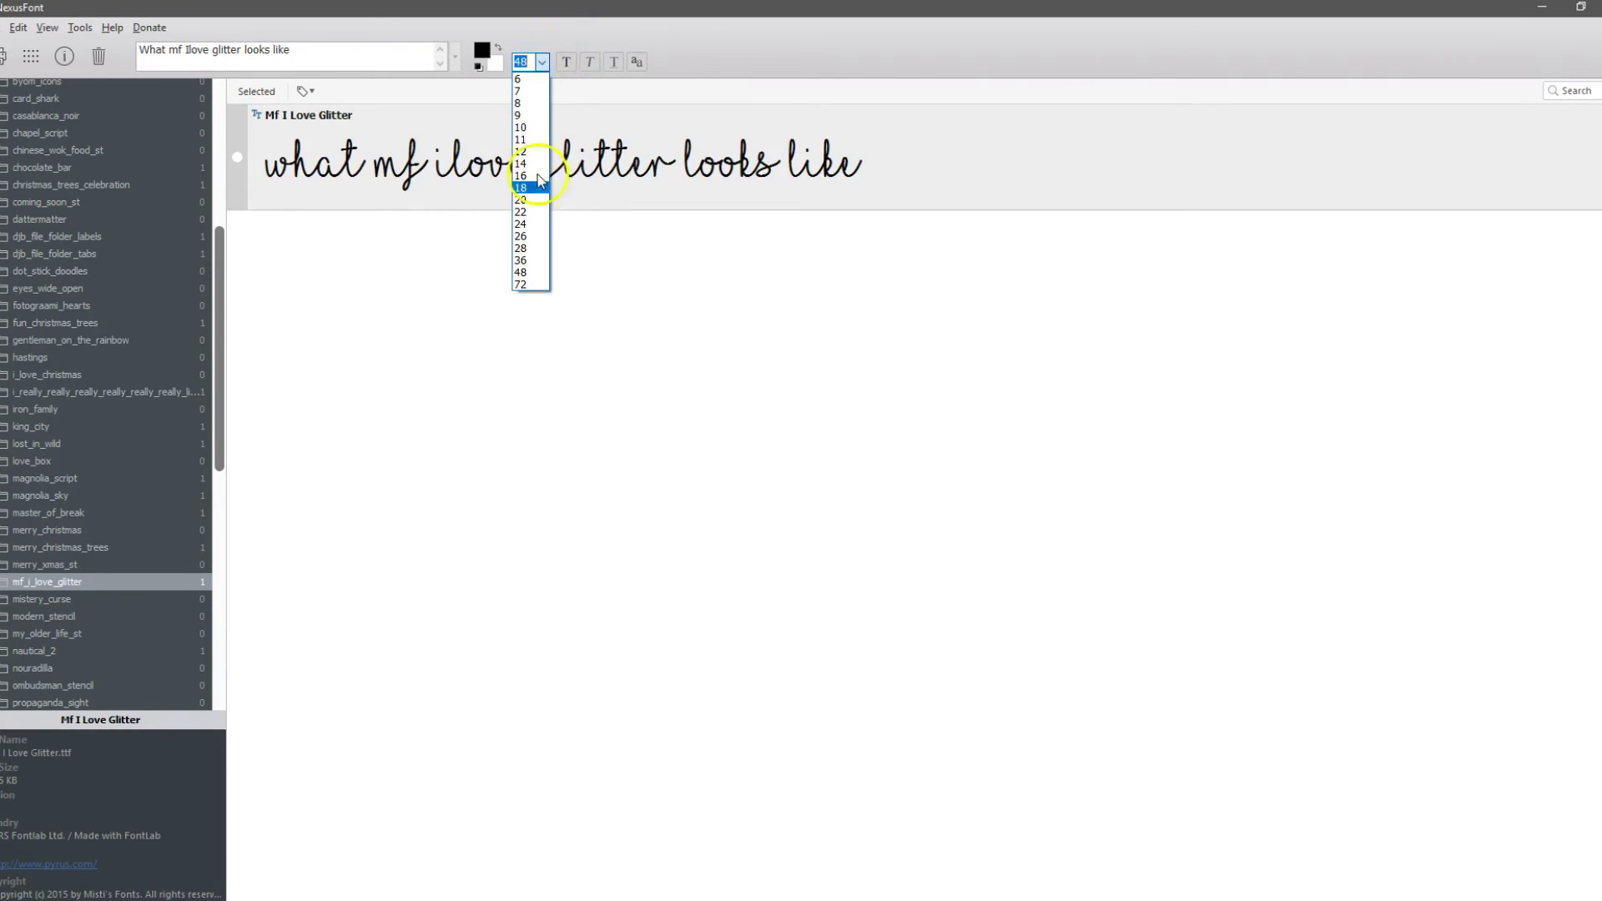
{"action": "left_click", "coordinate": [527, 285]}
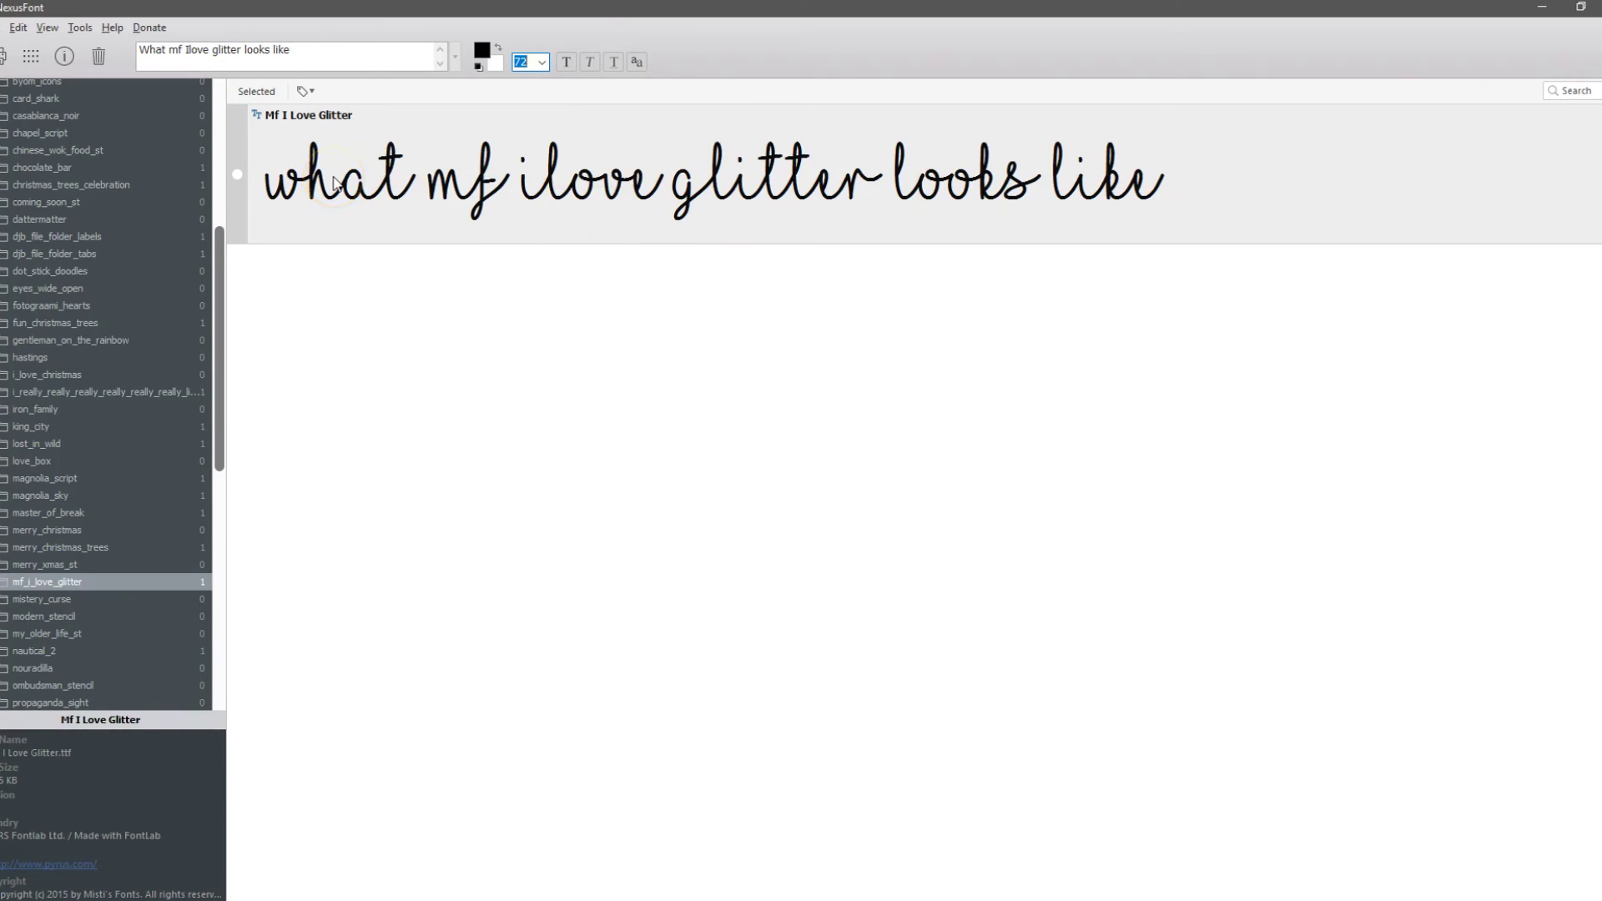
{"action": "left_click_drag", "start_coordinate": [214, 407], "coordinate": [211, 242]}
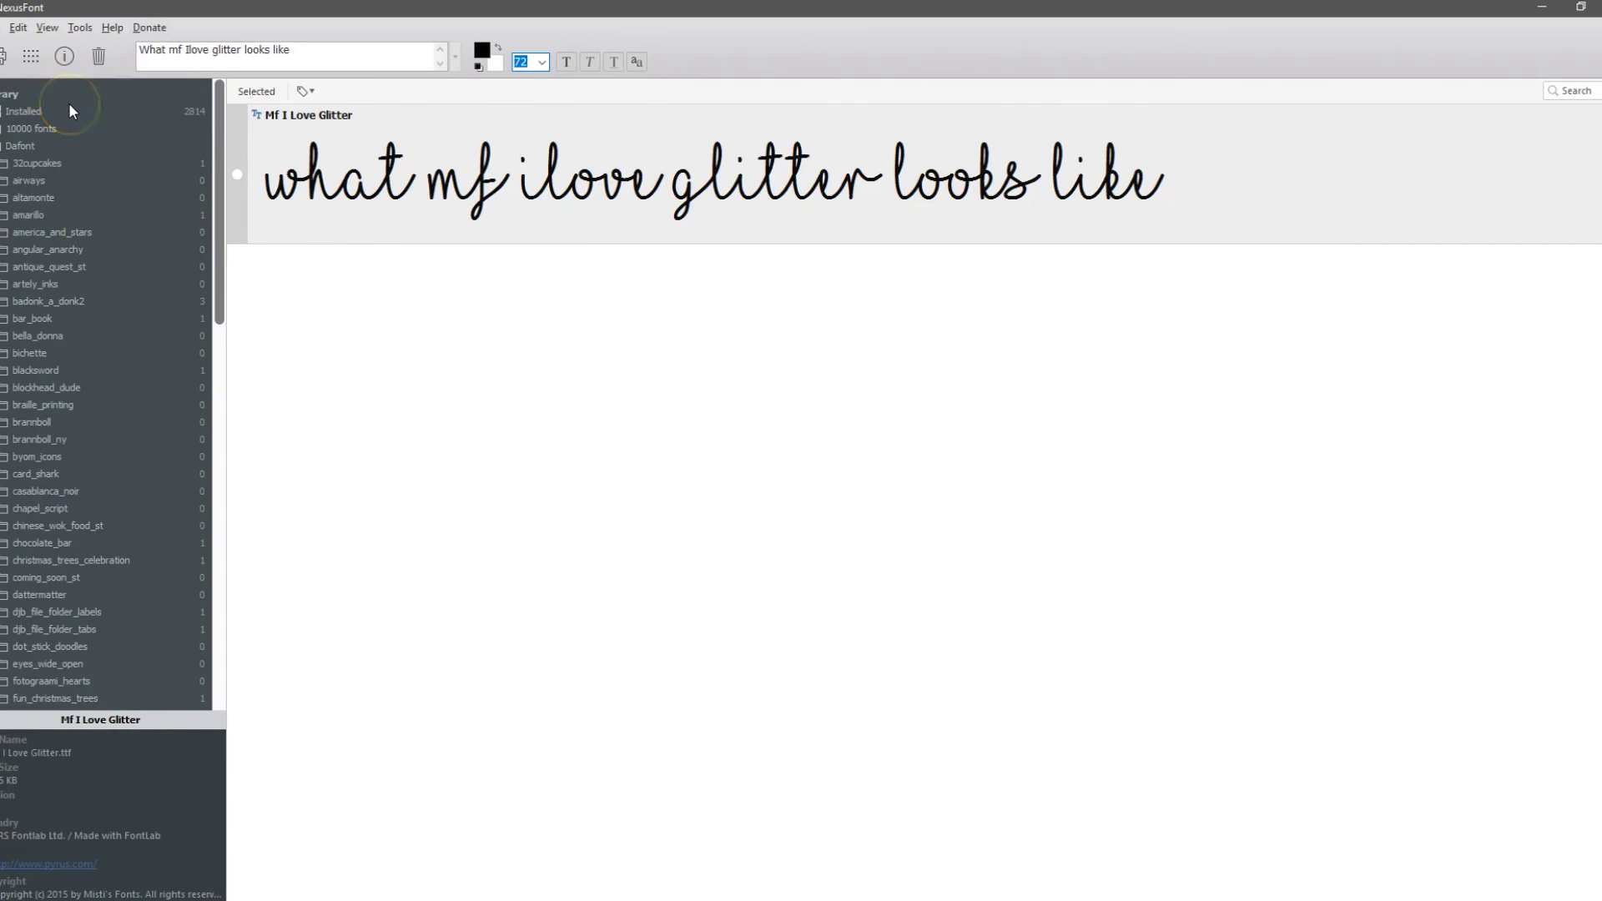
- Select the Dafont library and scroll through all its font previews at size 72
{"action": "left_click", "coordinate": [52, 151]}
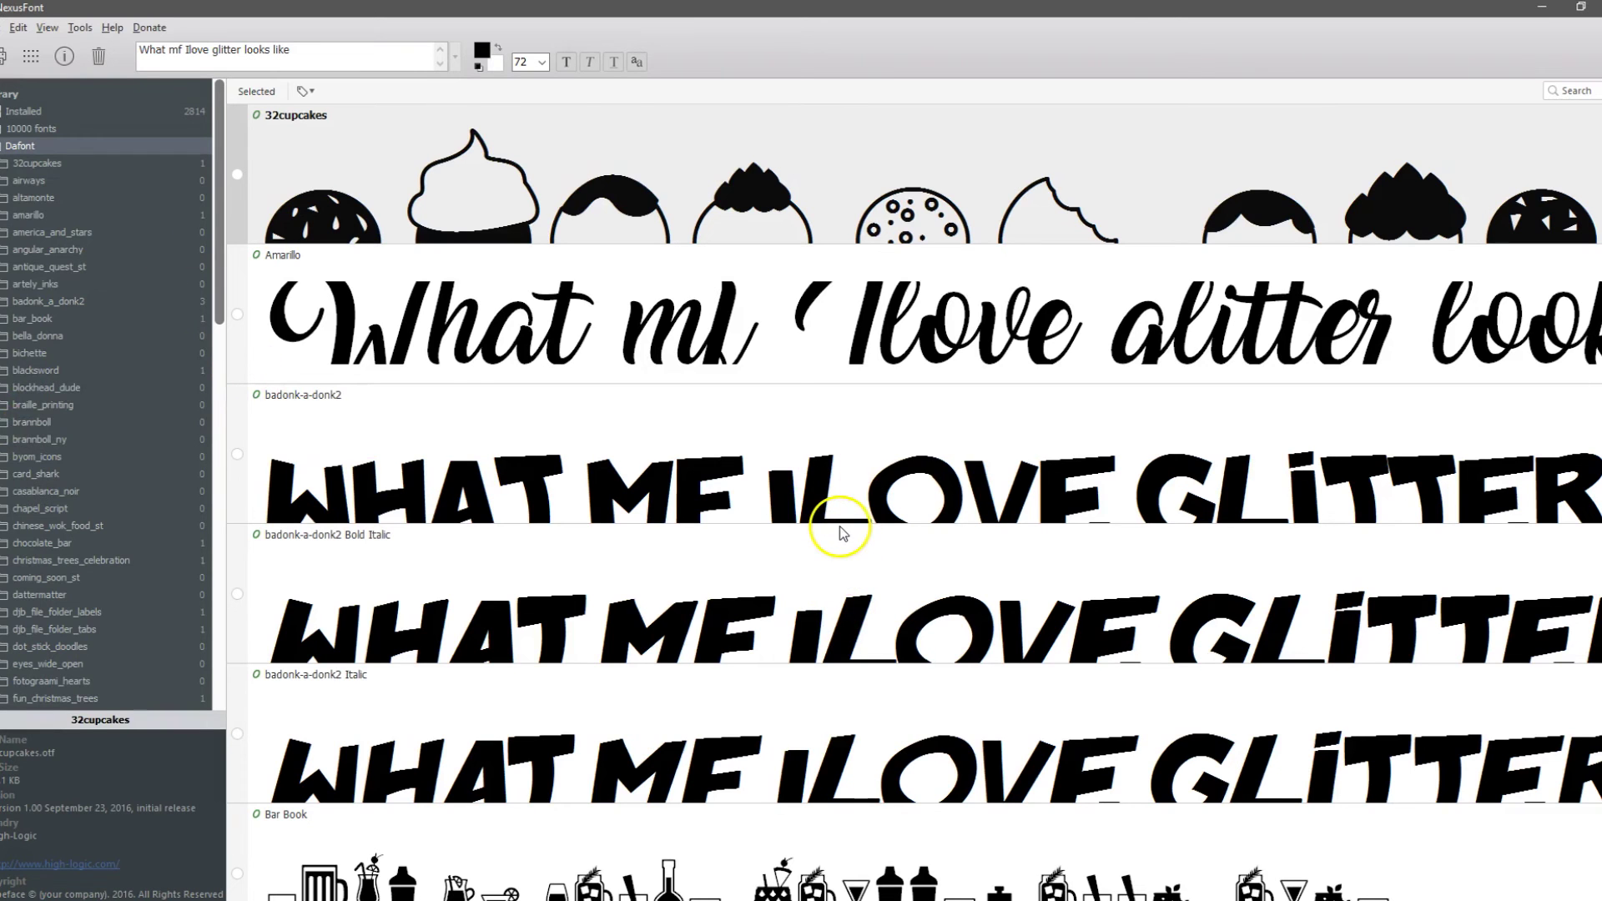
{"action": "scroll", "coordinate": [897, 345], "scroll_direction": "down", "scroll_amount": 1}
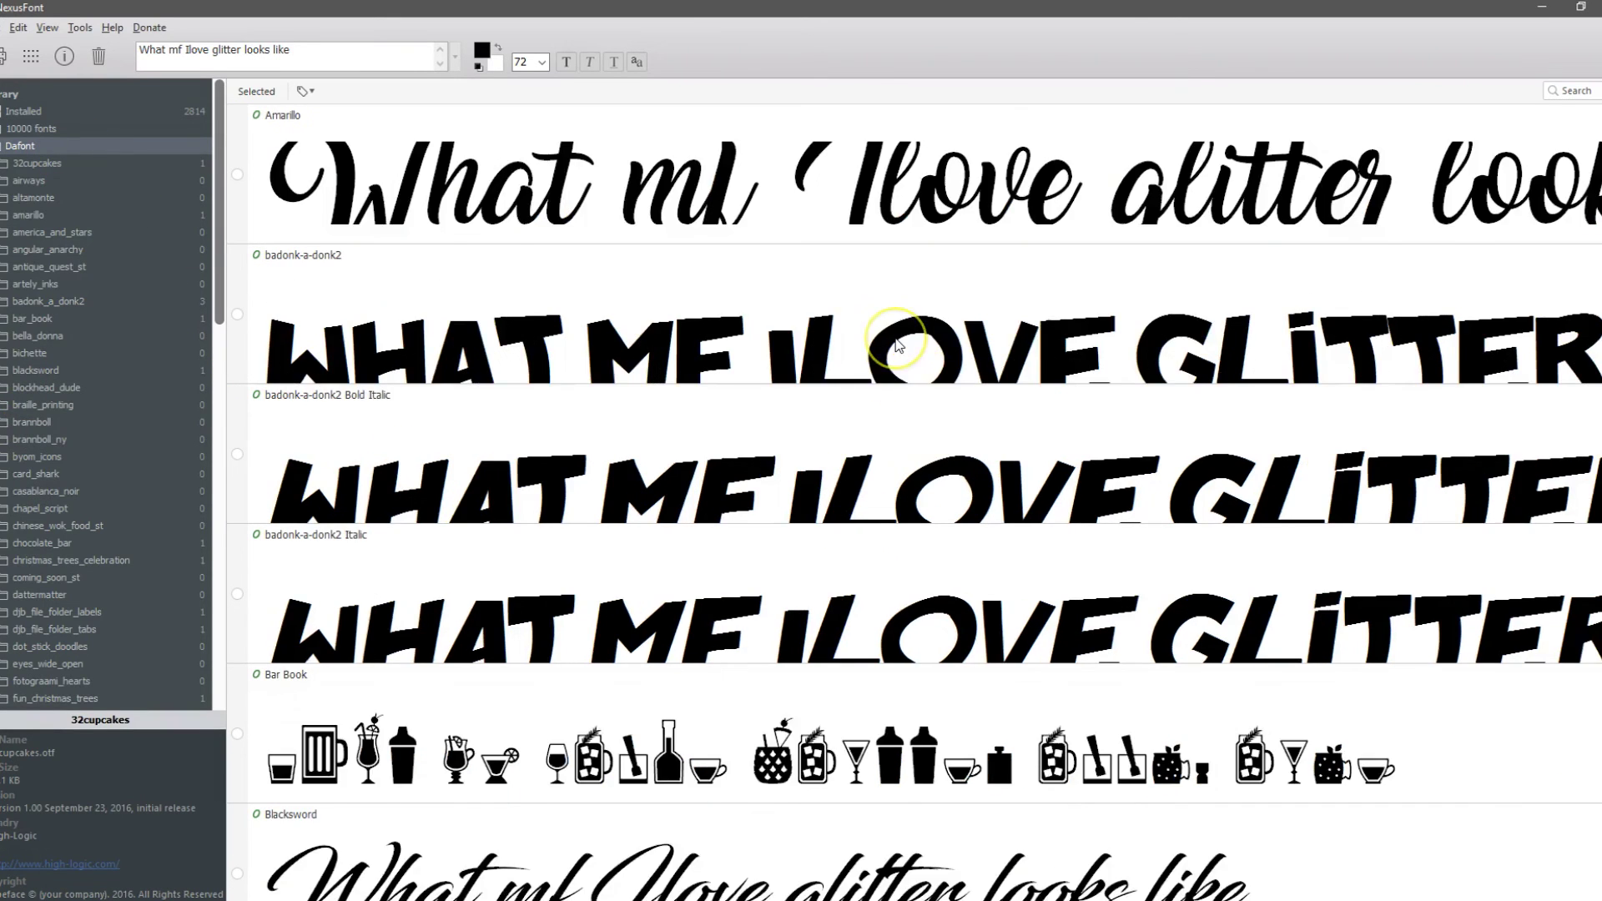
{"action": "scroll", "coordinate": [896, 345], "scroll_direction": "down", "scroll_amount": 4}
{"action": "scroll", "coordinate": [898, 345], "scroll_direction": "down", "scroll_amount": 7}
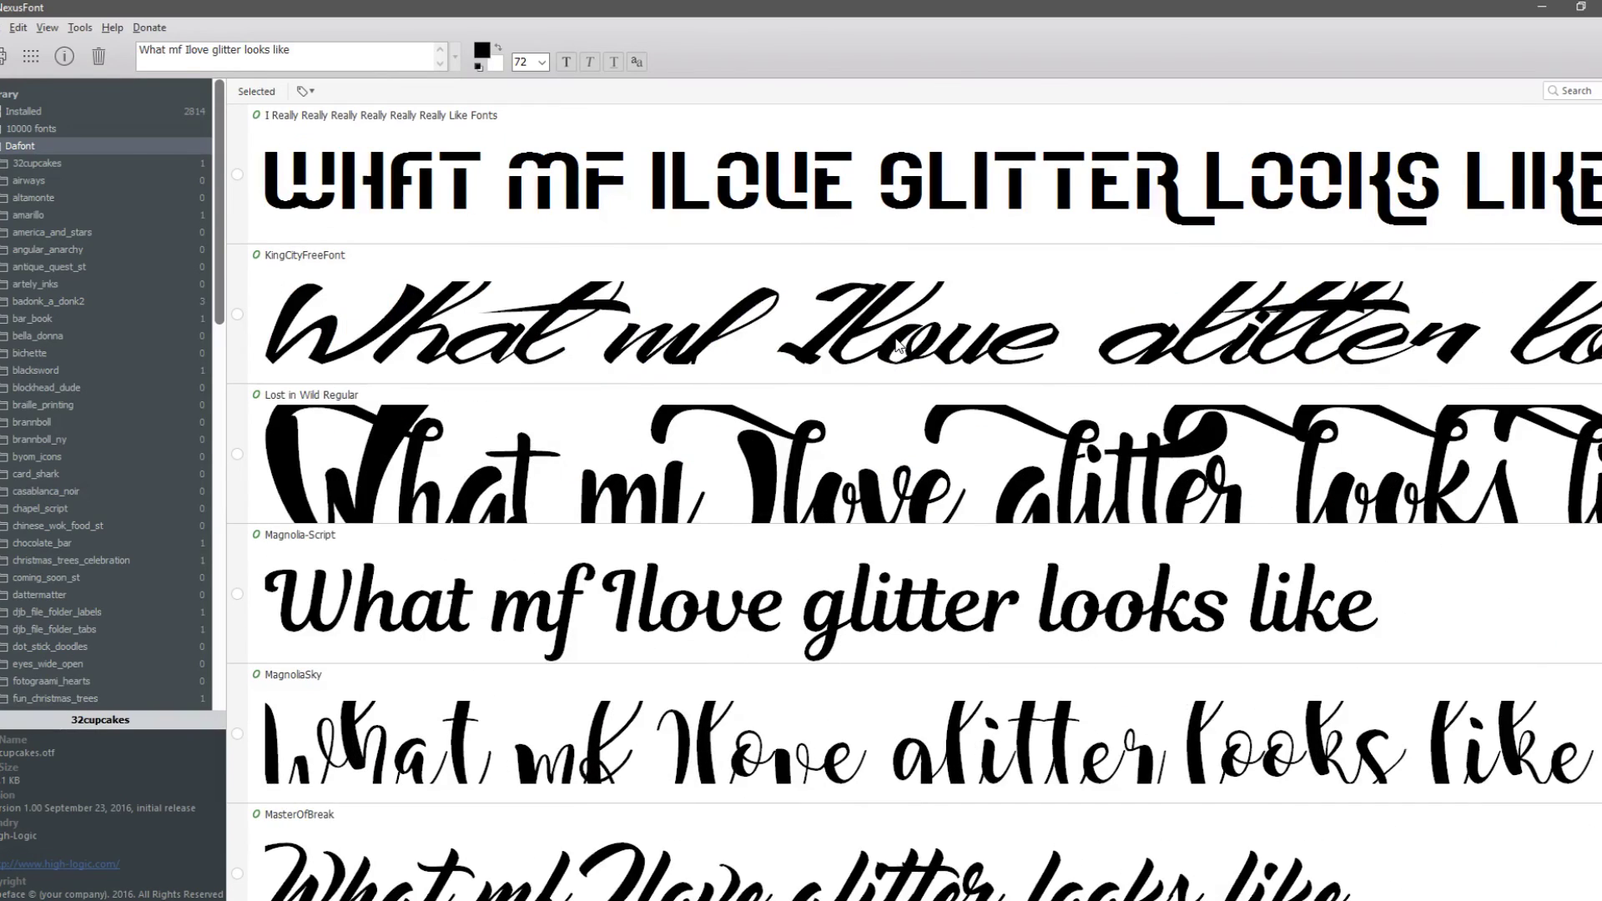
{"action": "scroll", "coordinate": [897, 345], "scroll_direction": "down", "scroll_amount": 2}
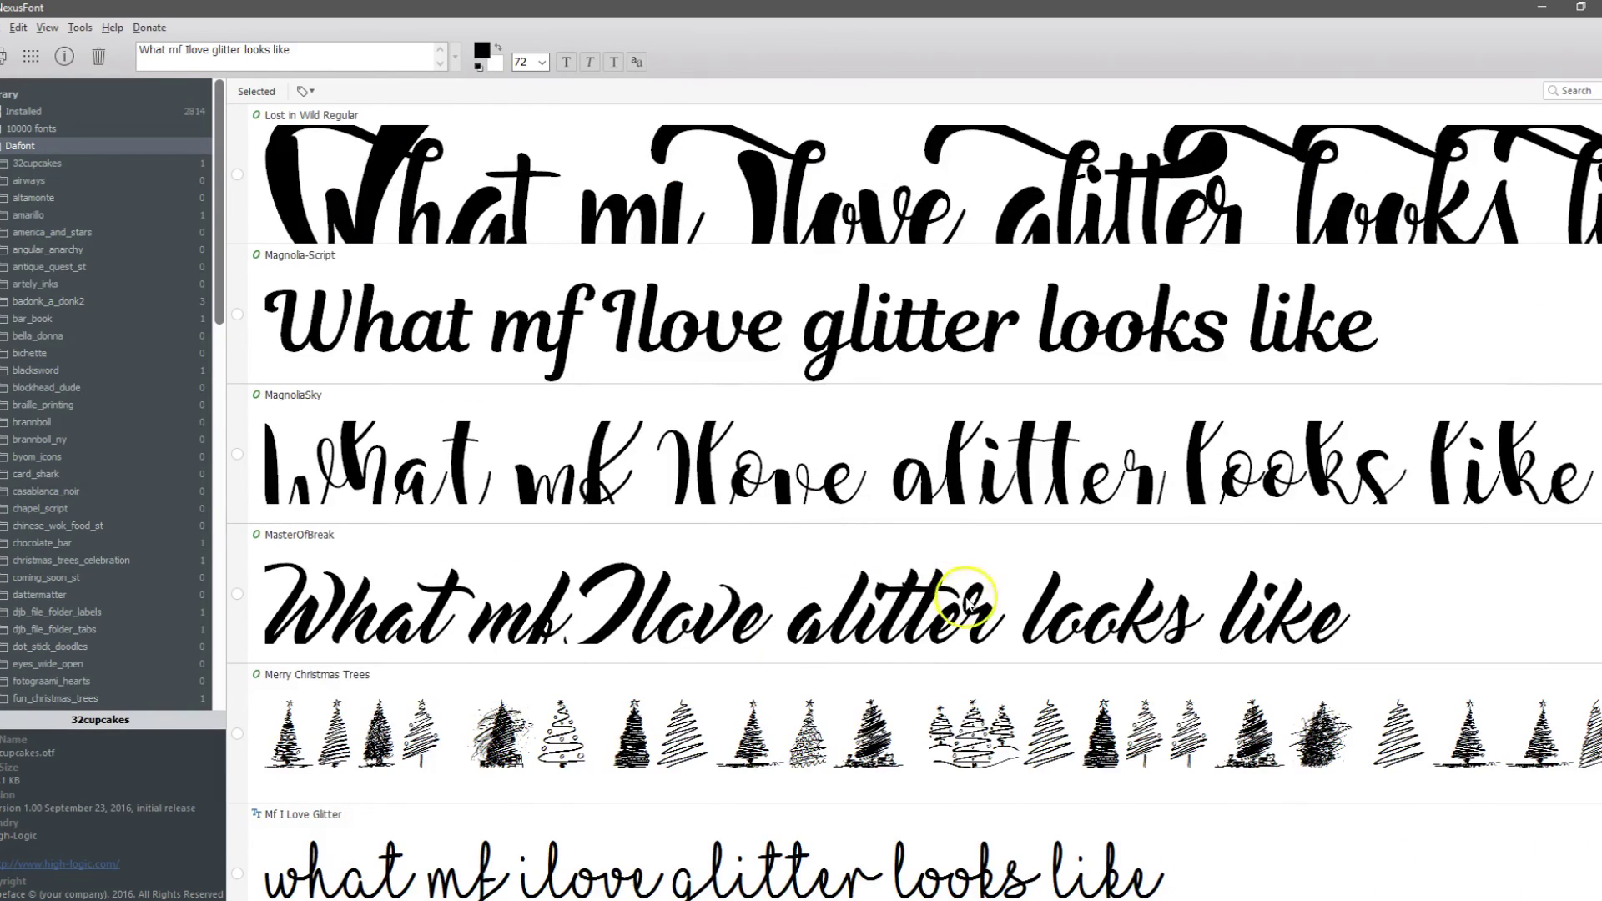